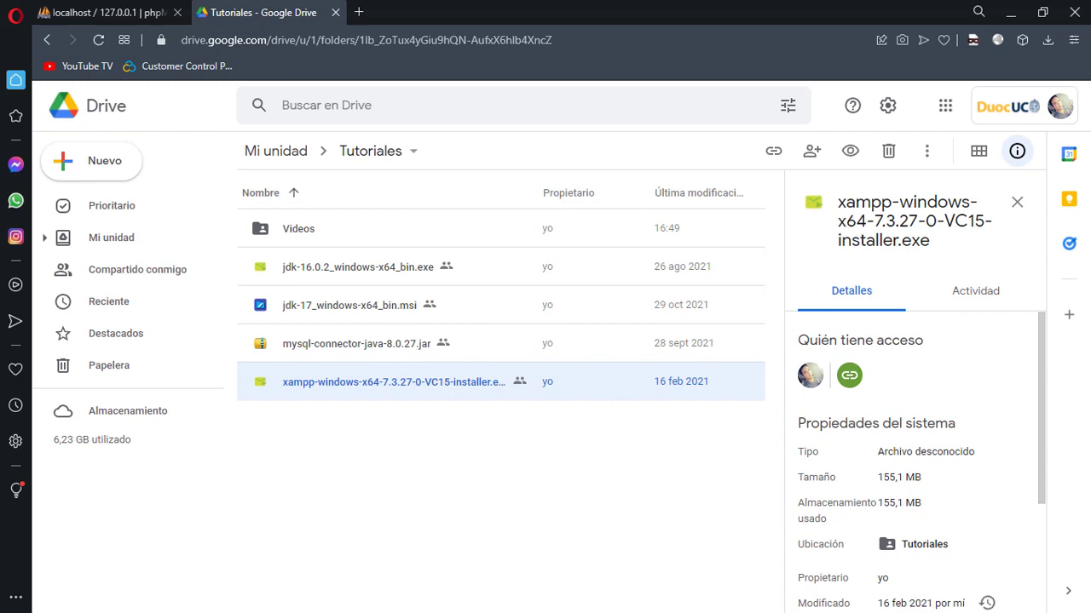
Collapse the database drivers list in NetBeans and return to Google Drive
key("alt+Tab")
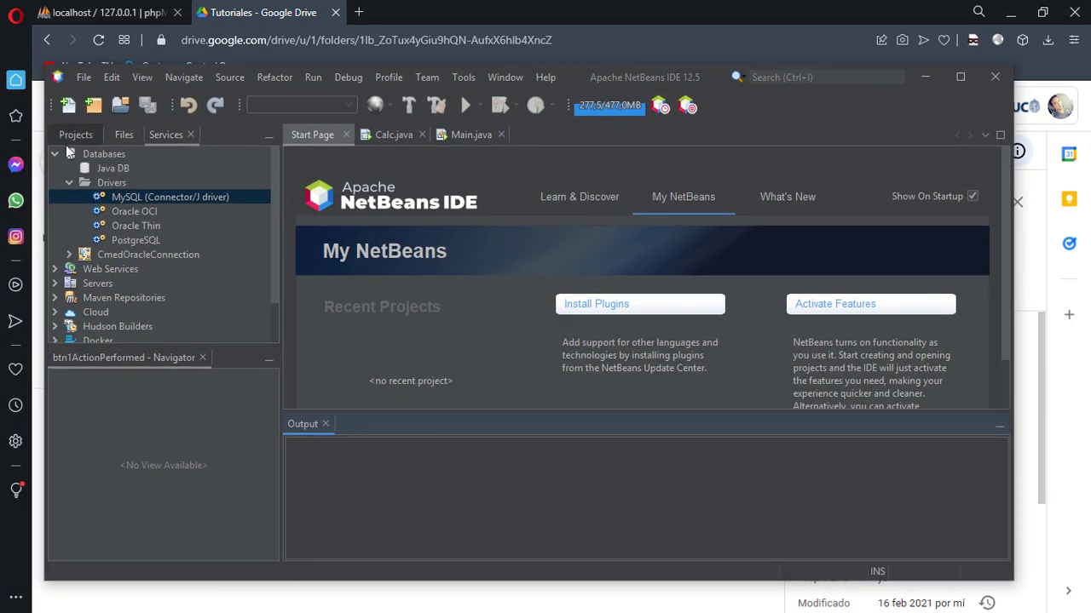
left_click(71, 183)
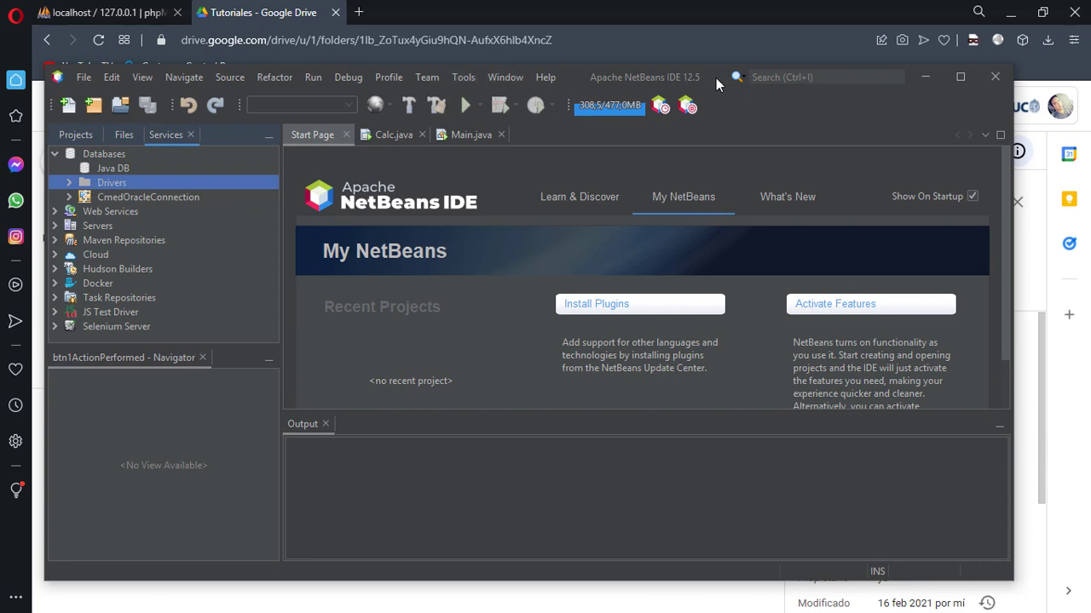
key("alt+Tab")
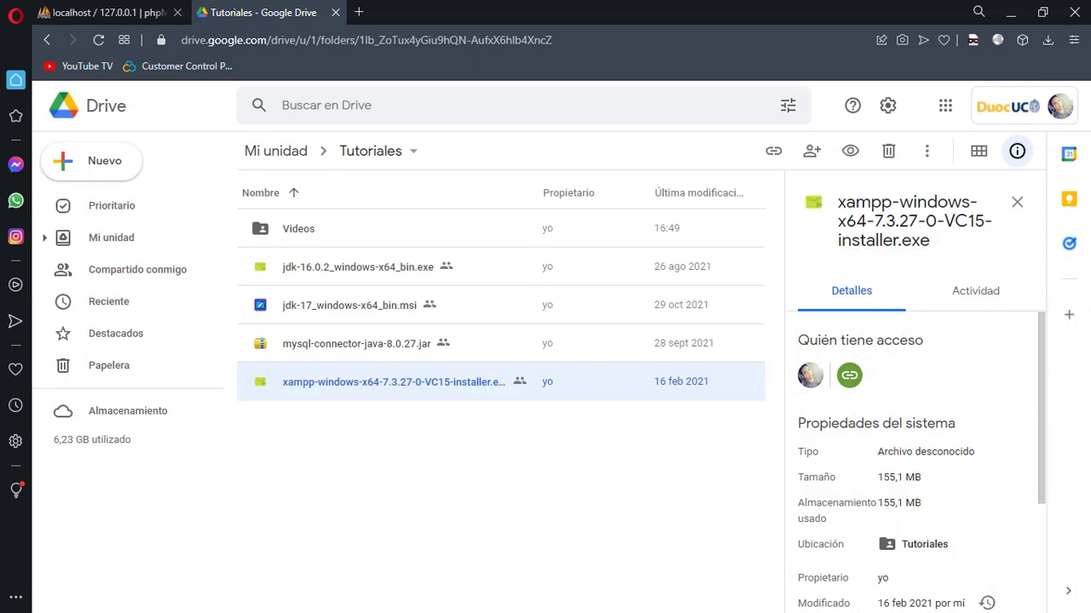
Select the mysql-connector and XAMPP installer files together in Tutoriales to see their details
left_click(522, 440)
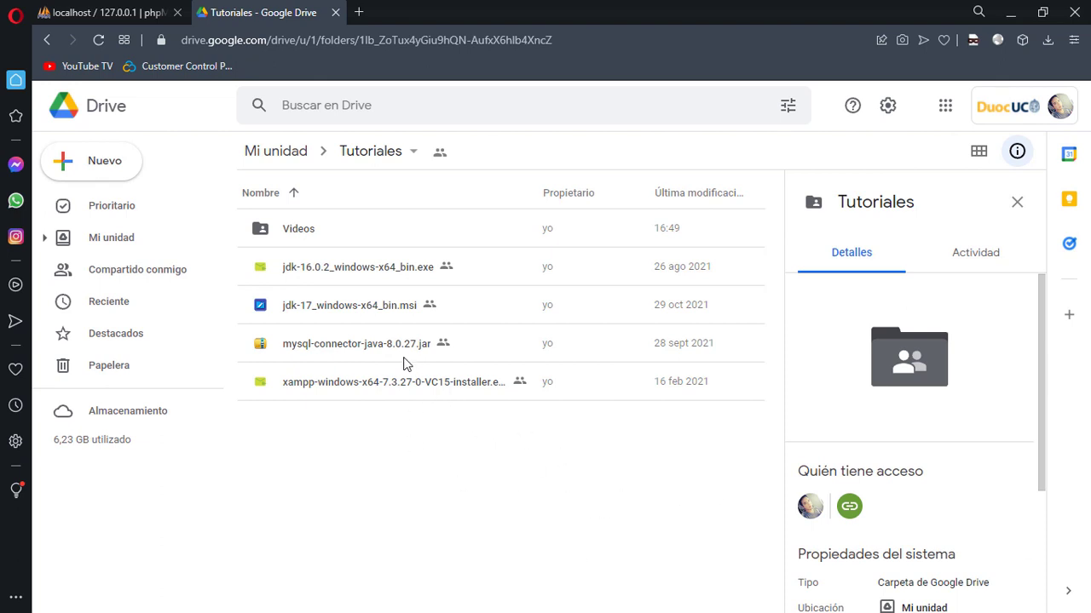
left_click_drag(479, 434, 337, 349)
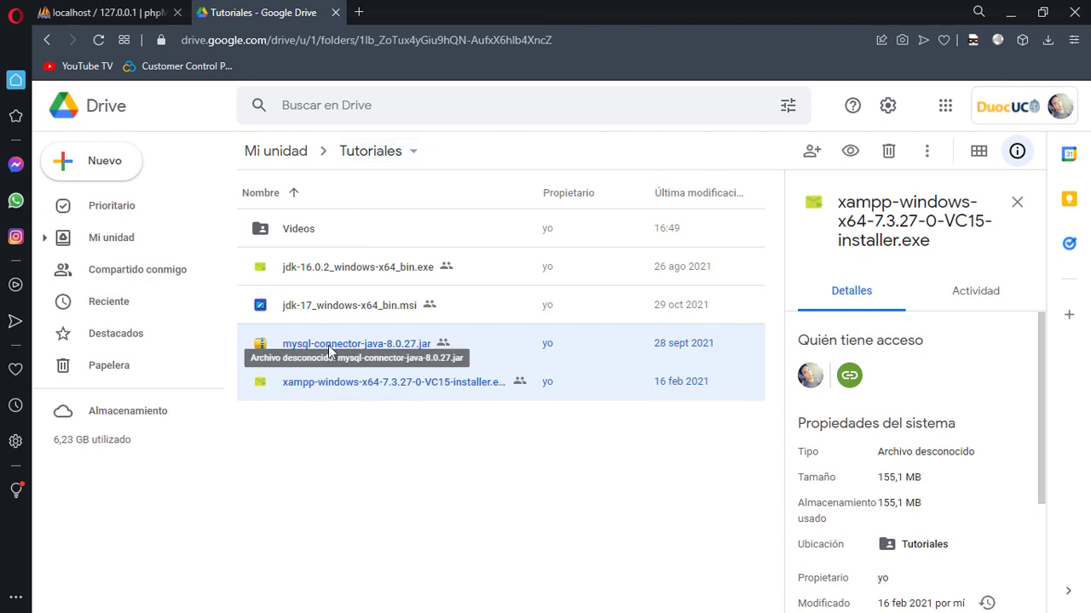
left_click(418, 426)
left_click_drag(419, 419, 336, 354)
left_click(382, 407)
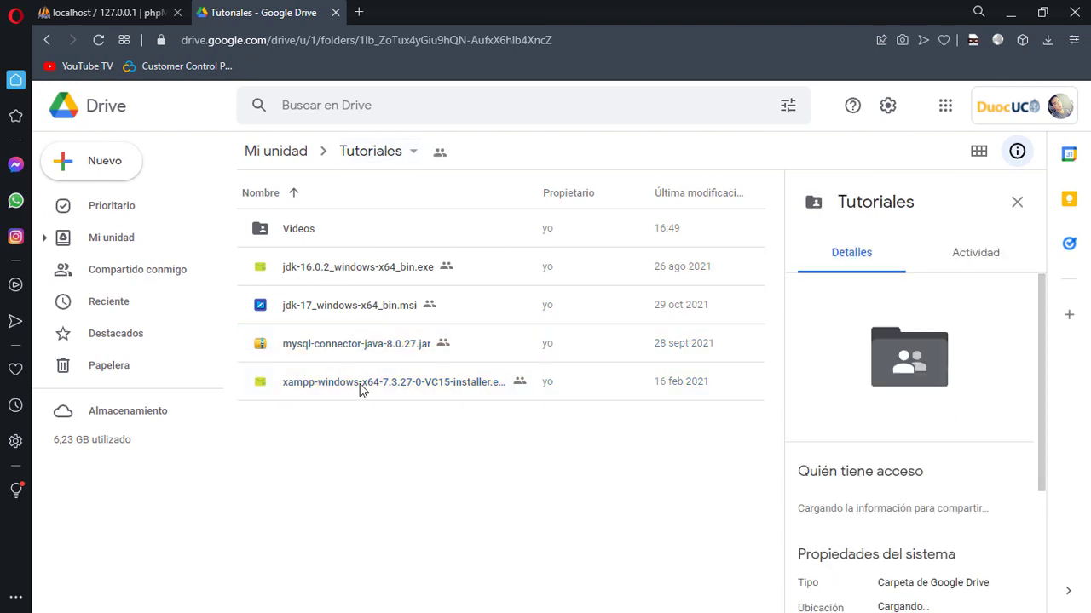
left_click(360, 383)
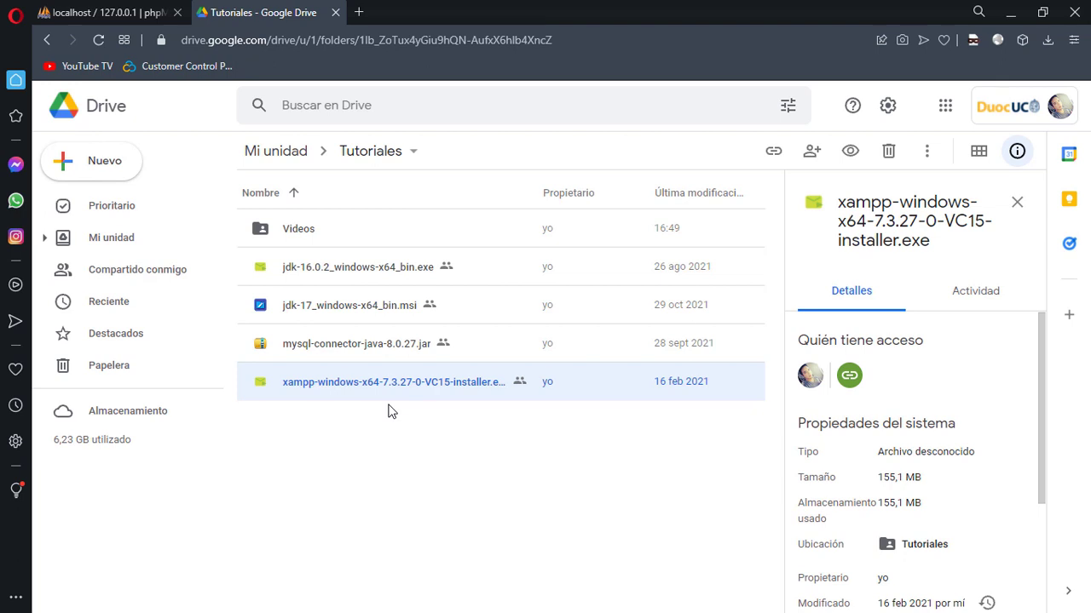
Review details of mysql-connector-java-8.0.27.jar and the XAMPP installer, then show Opera's downloads list
left_click(387, 411)
left_click(385, 385)
left_click(379, 350)
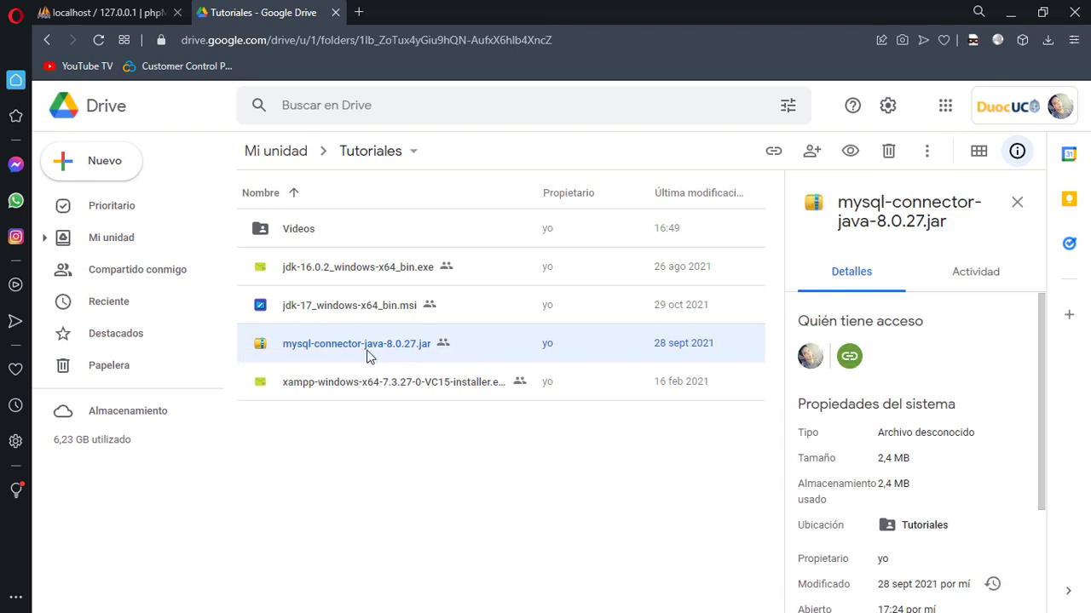
left_click(374, 390)
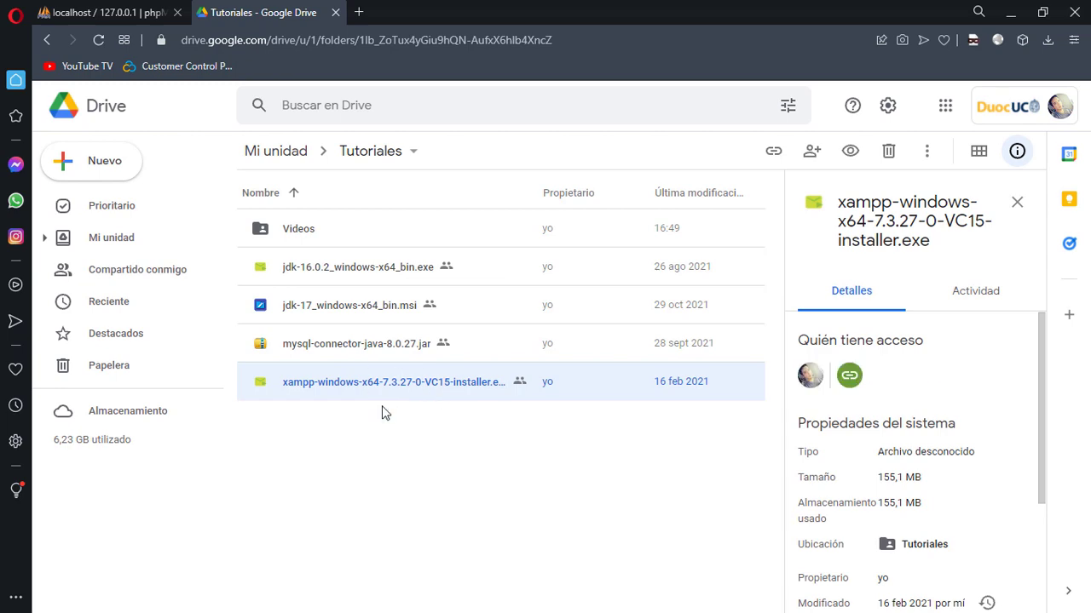
left_click_drag(441, 440, 341, 345)
left_click(1048, 40)
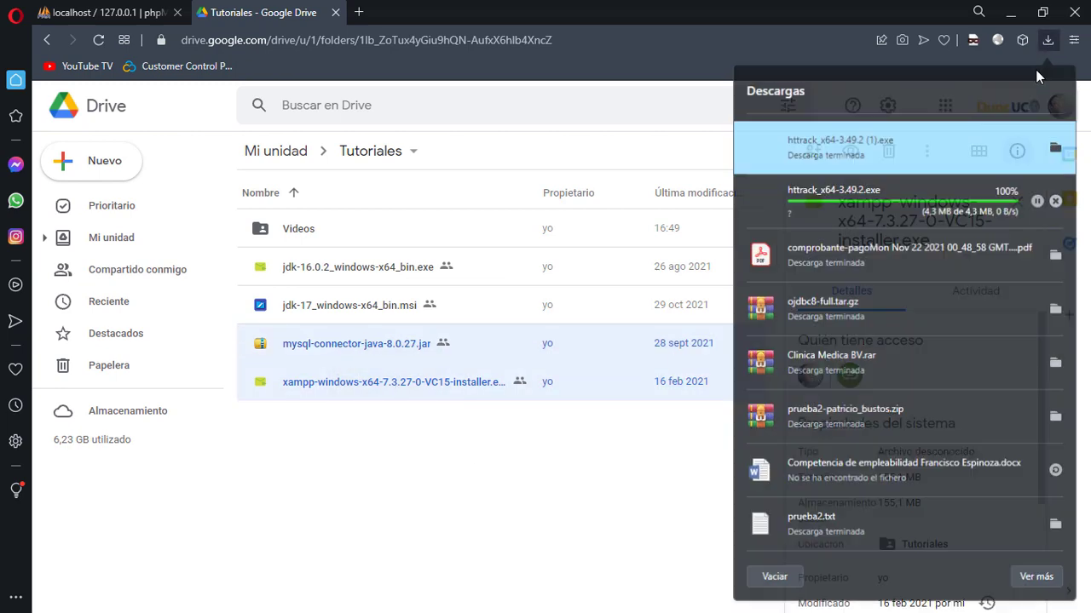
Close Opera's downloads list and bring up the Descargas folder in File Explorer
left_click(728, 307)
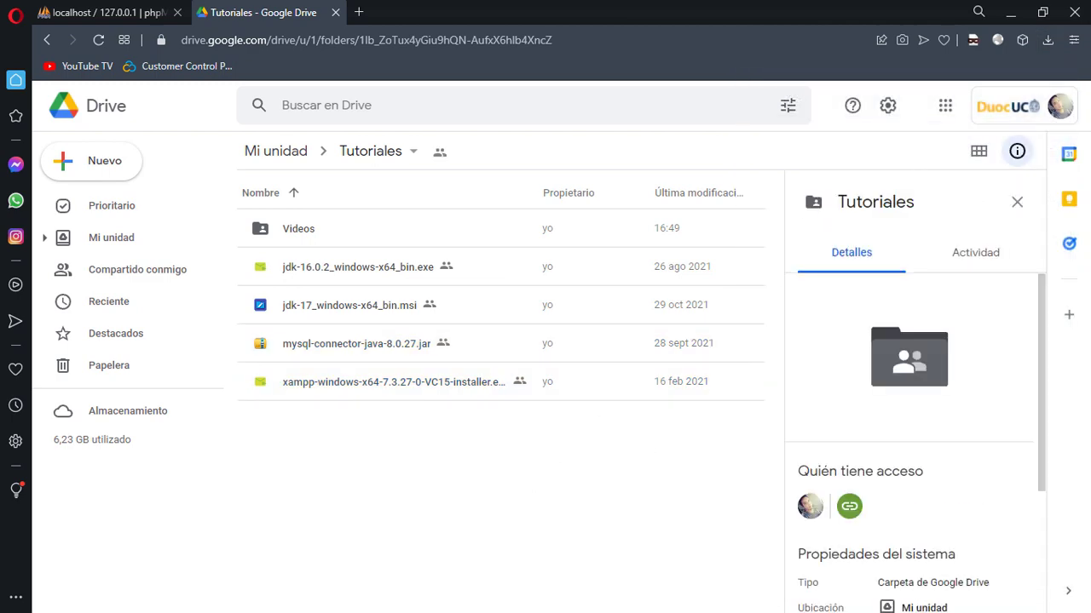
key("super+e")
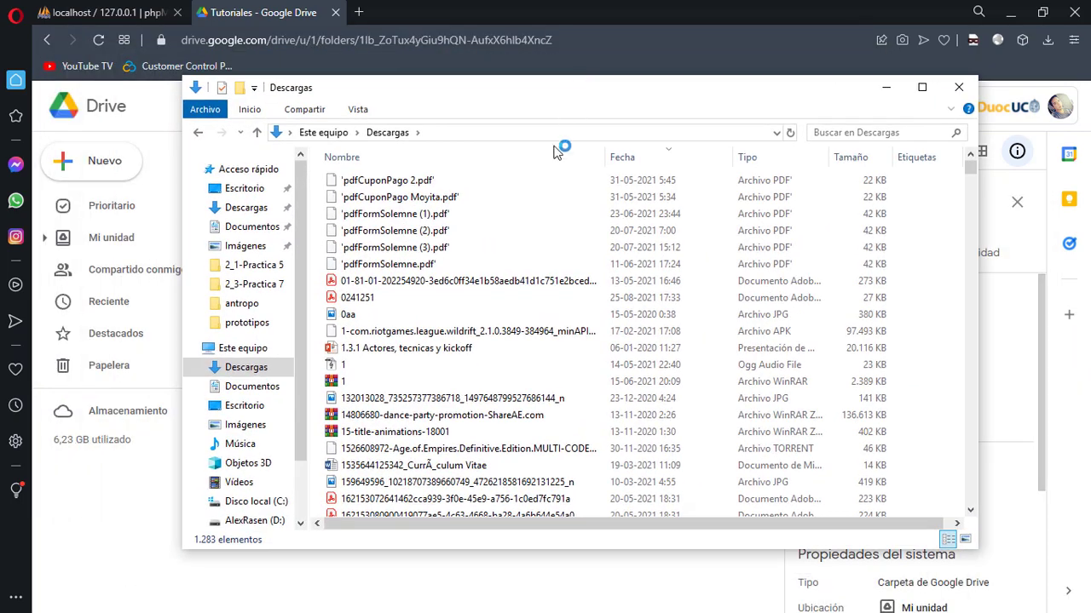
Select xampp-windows-x64-7.3.27-0-VC15-installer in Descargas, then minimize the folder window
left_click(501, 255)
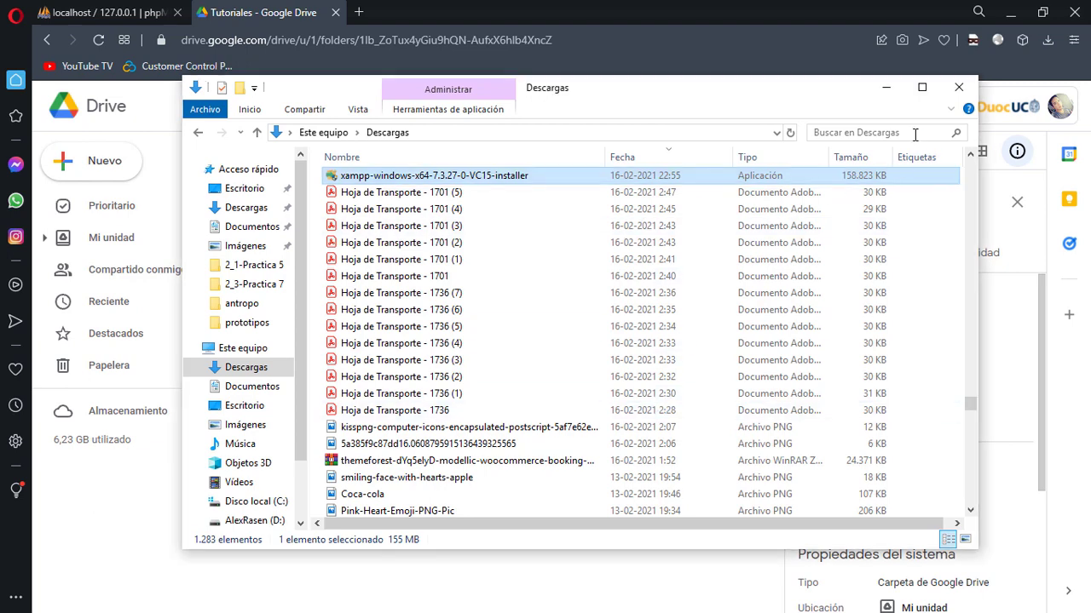
left_click(886, 88)
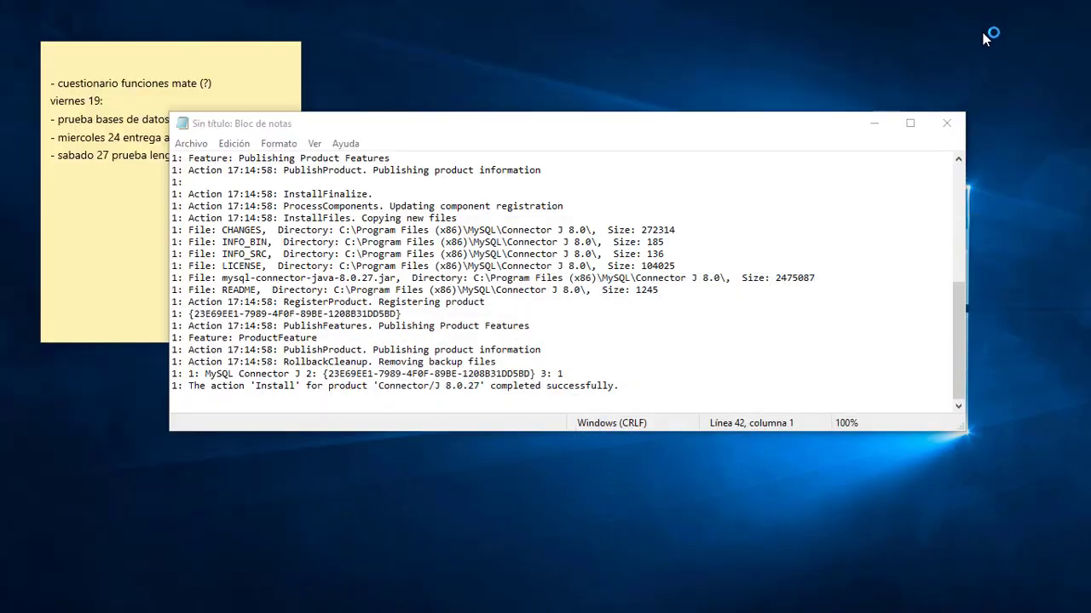
Close the Notepad install log, move the sticky note aside, and reposition the XAMPP UAC warning
left_click(873, 123)
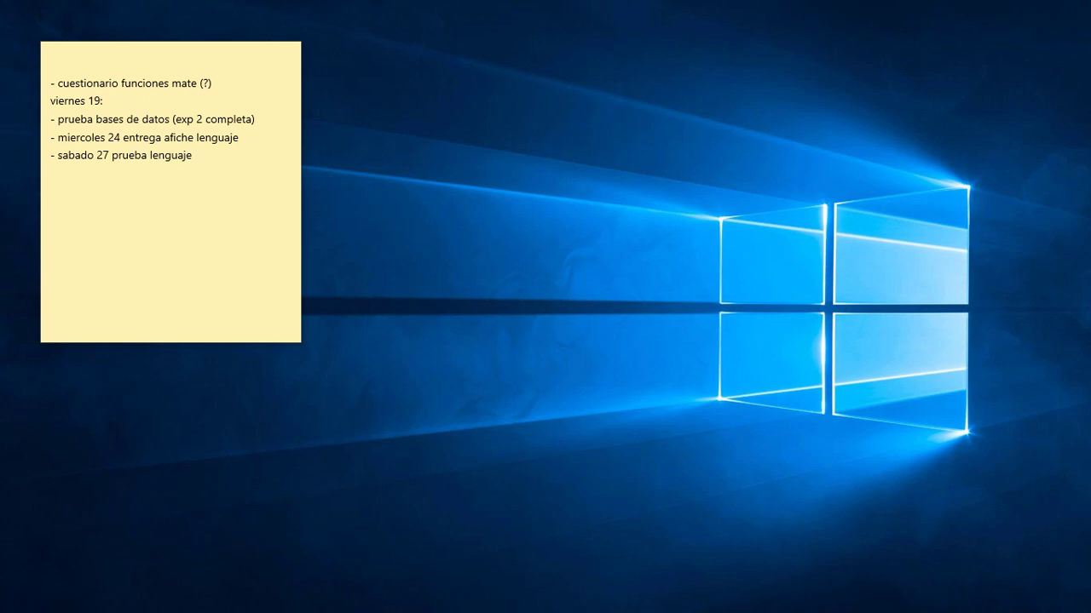
left_click(171, 61)
left_click_drag(77, 55, 741, 101)
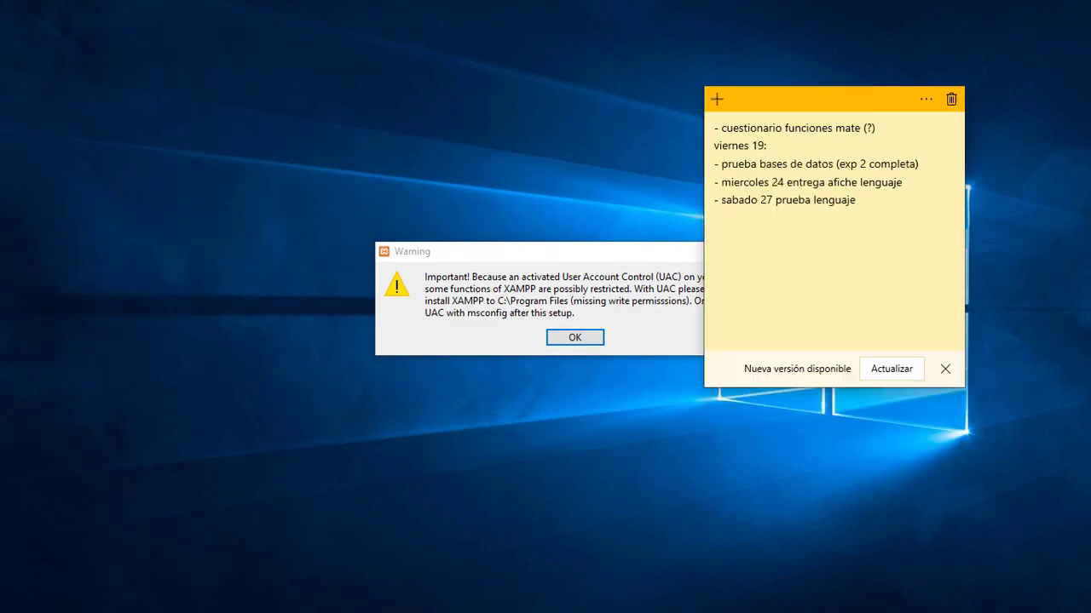
left_click_drag(566, 258, 536, 233)
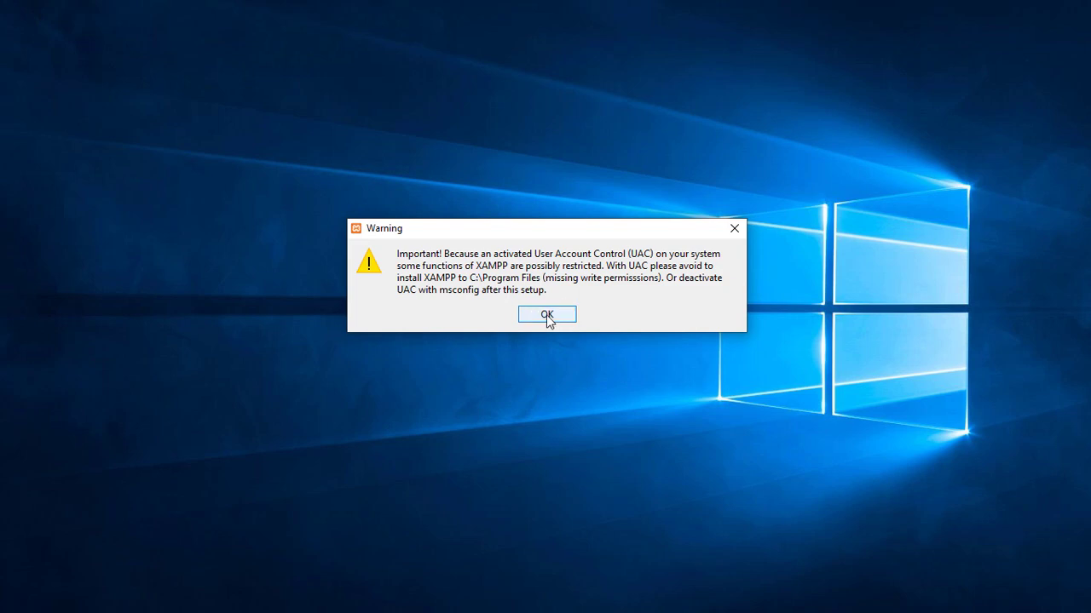
Acknowledge the UAC warning, keep default components, and change the install folder to D:\xampp
left_click(546, 315)
left_click_drag(565, 199, 423, 148)
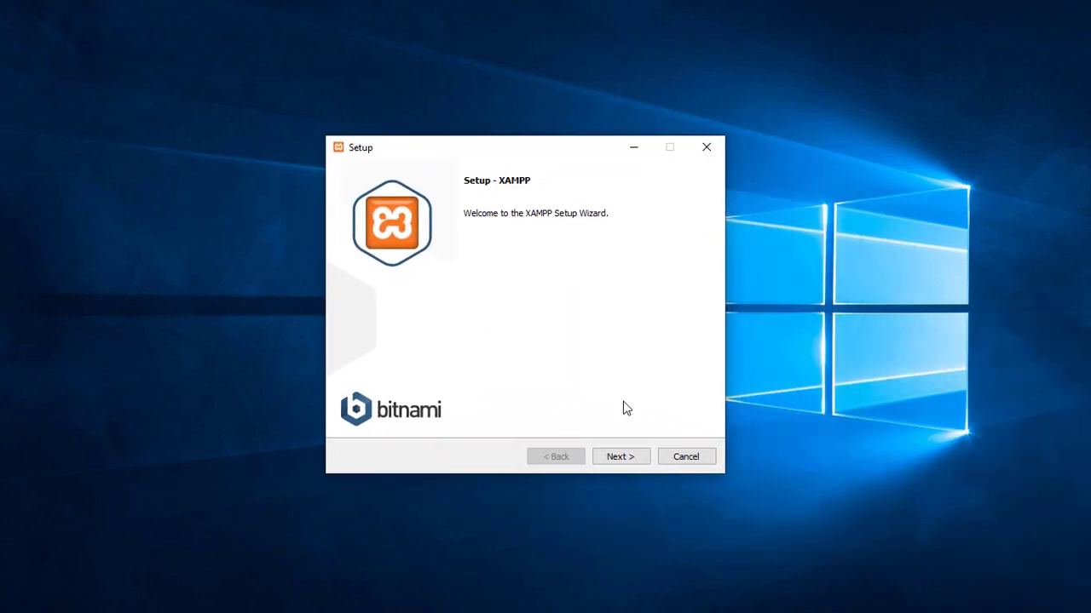
left_click(632, 460)
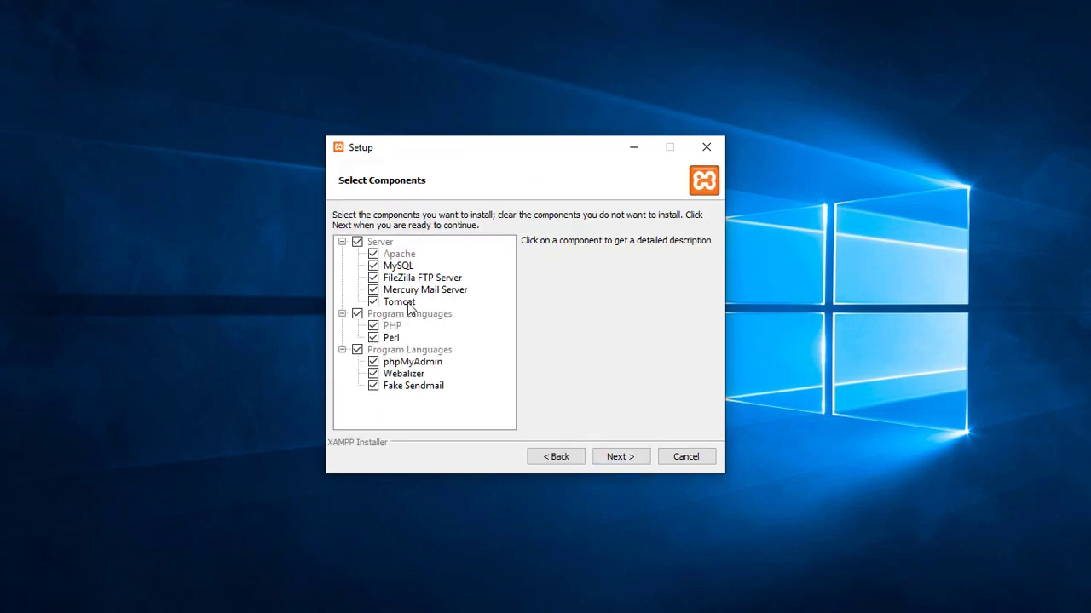
left_click(632, 460)
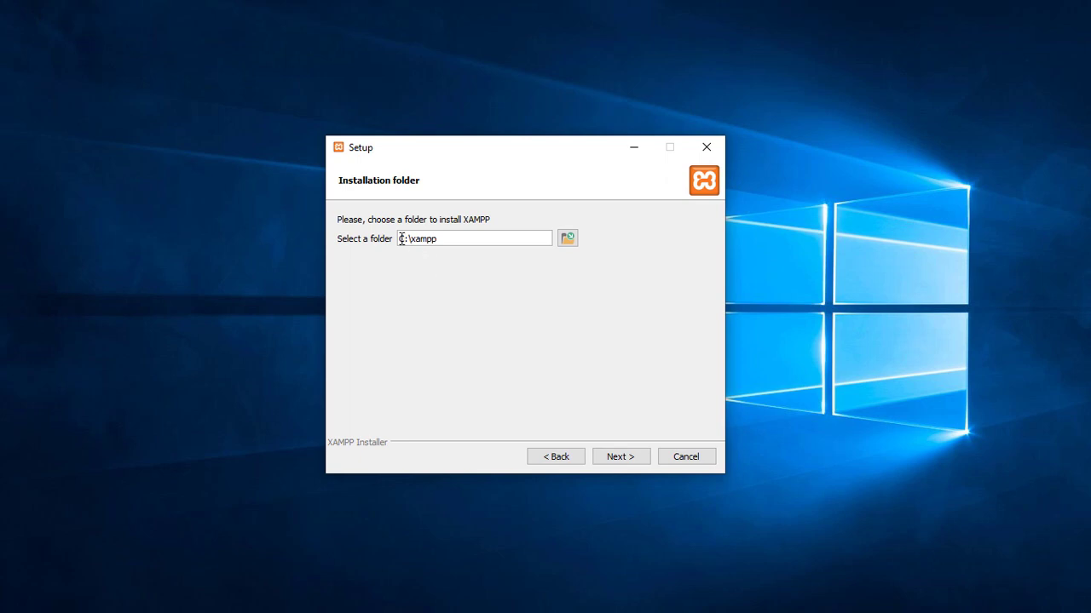
left_click_drag(406, 239, 391, 239)
type("D")
Cancel the XAMPP setup and confirm aborting the installation
left_click_drag(571, 159, 603, 177)
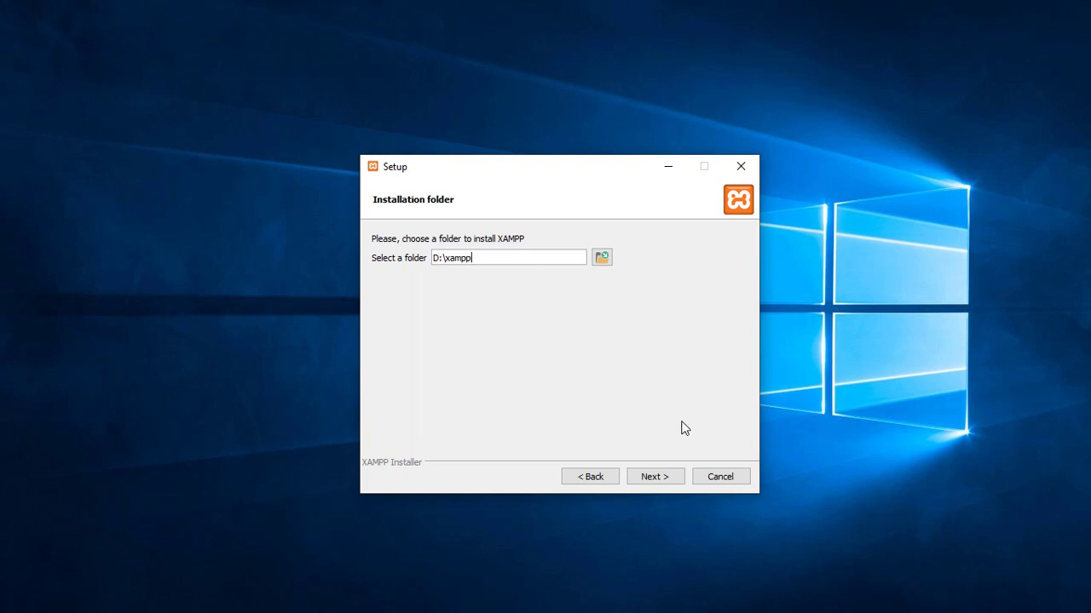
left_click_drag(585, 169, 562, 141)
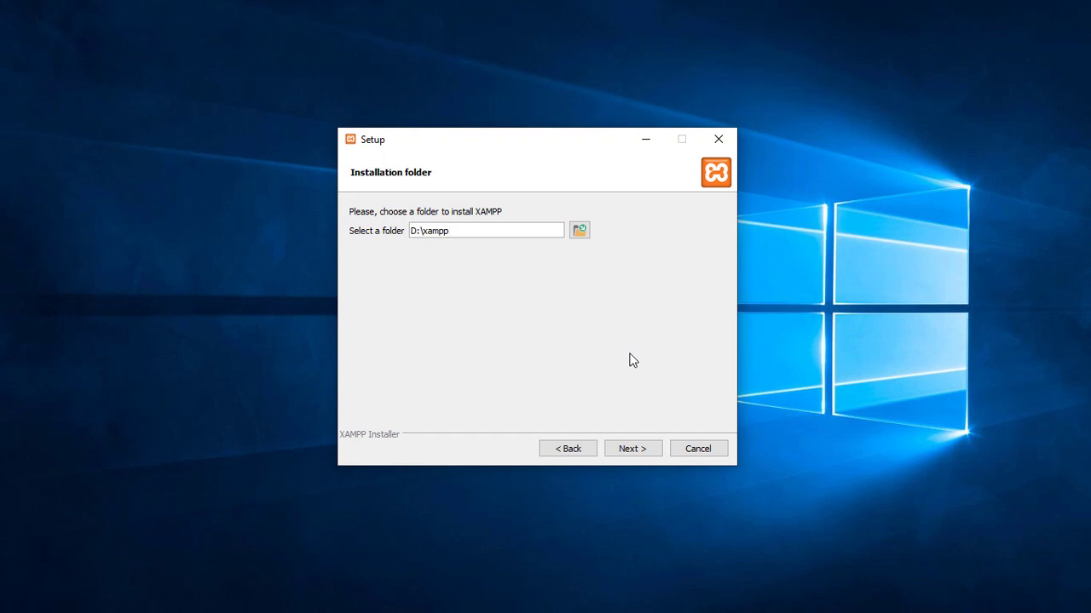
left_click(708, 450)
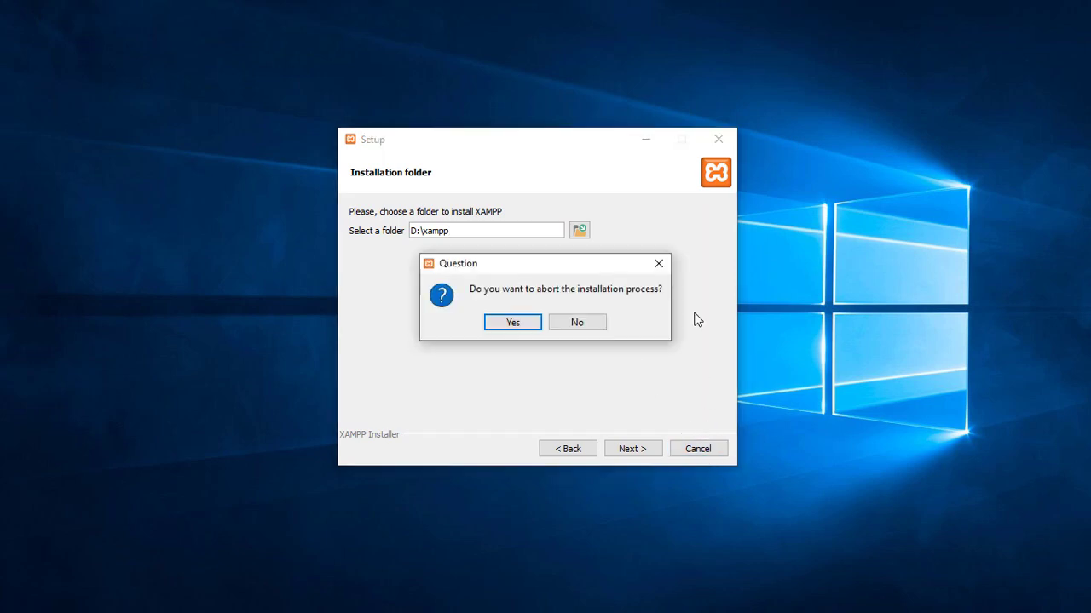
left_click(530, 324)
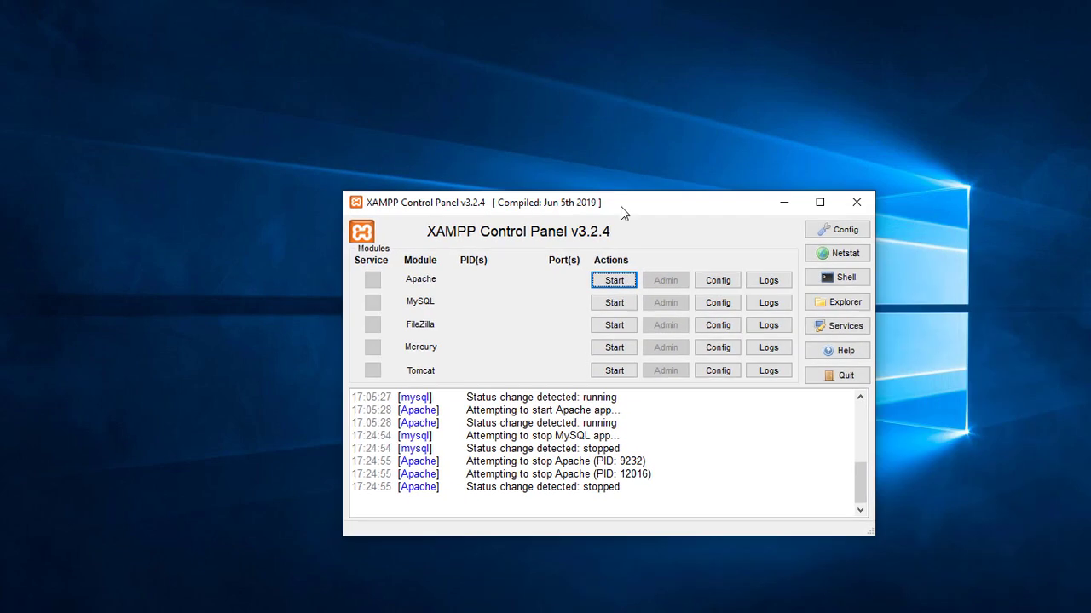
Start MySQL on port 3306 and Apache on ports 80 and 443 in XAMPP Control Panel
left_click_drag(620, 206, 548, 166)
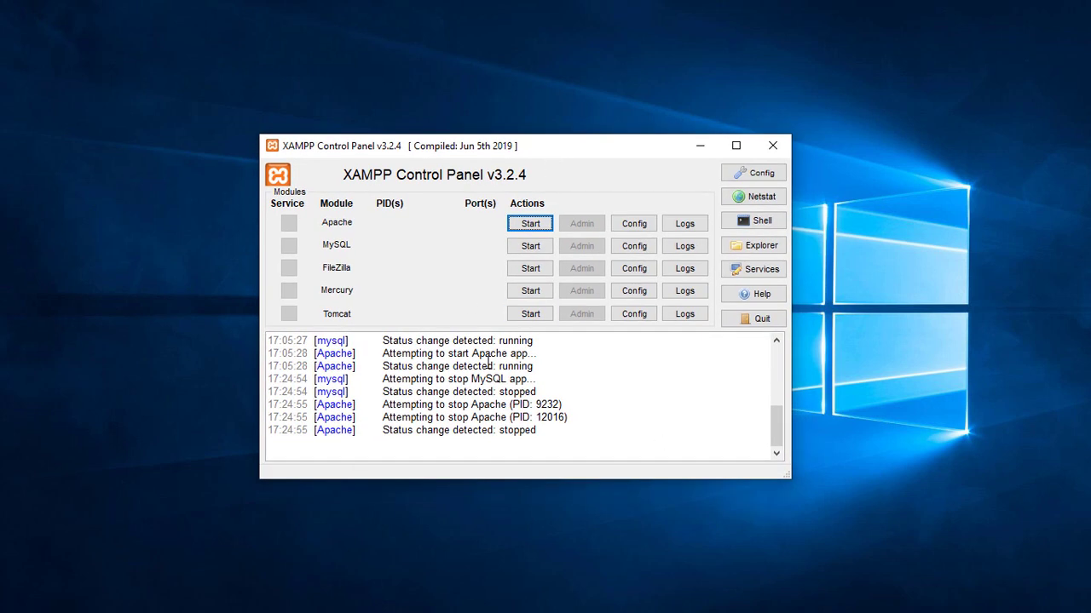
left_click_drag(550, 154, 561, 176)
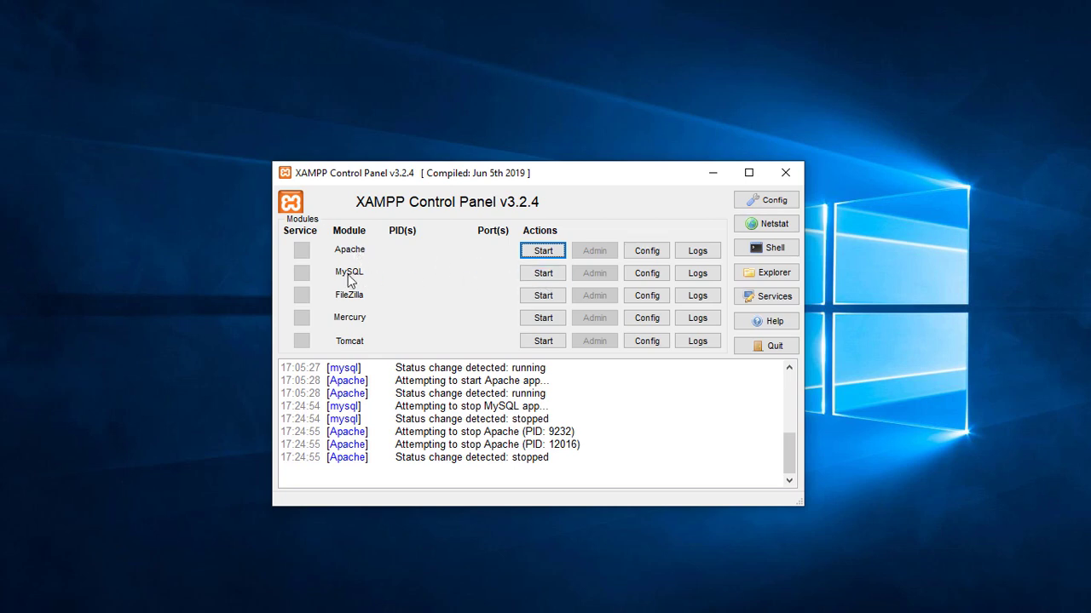
left_click(540, 274)
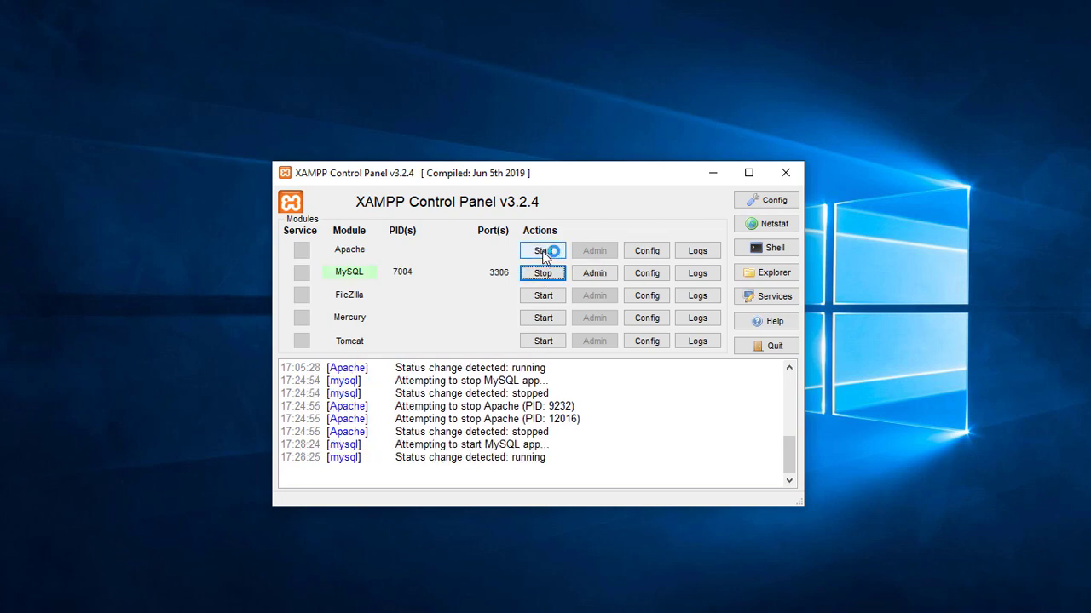
left_click(541, 251)
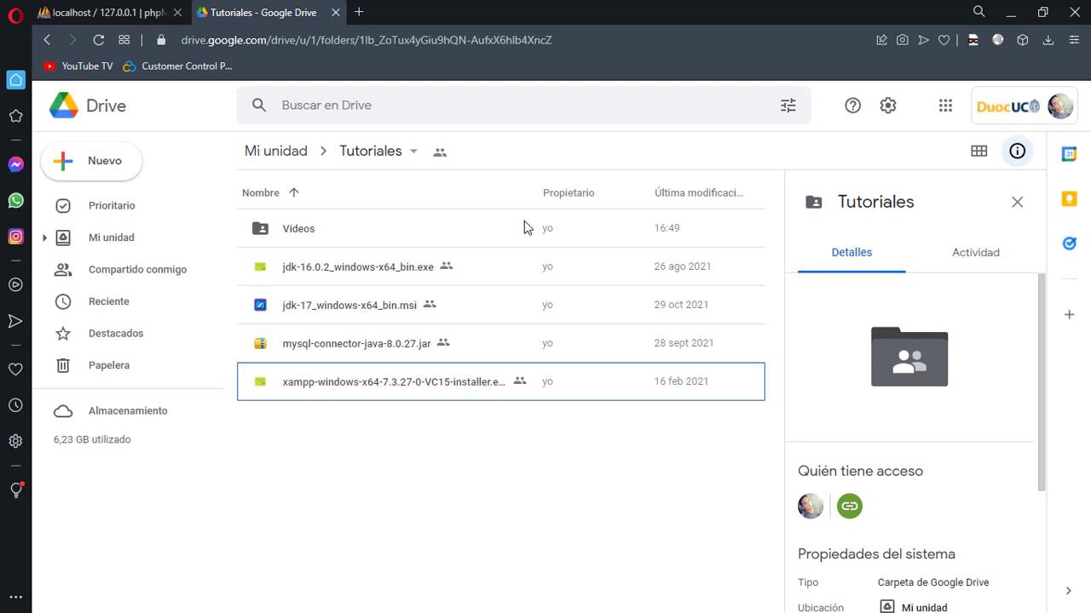
Load localhost in a new Opera tab to reach the XAMPP dashboard
left_click(360, 13)
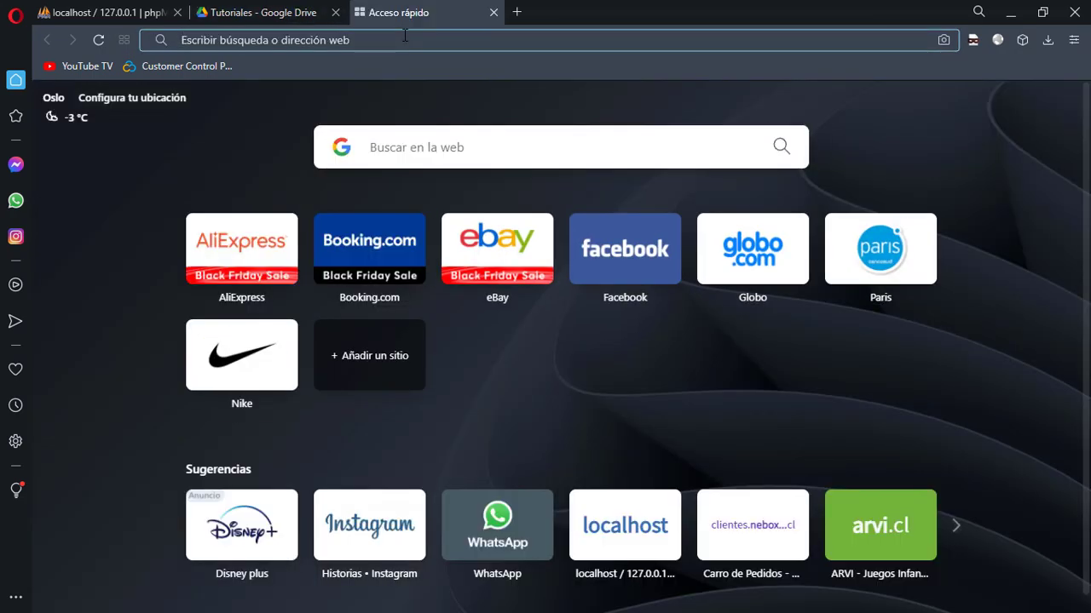
type("localhost")
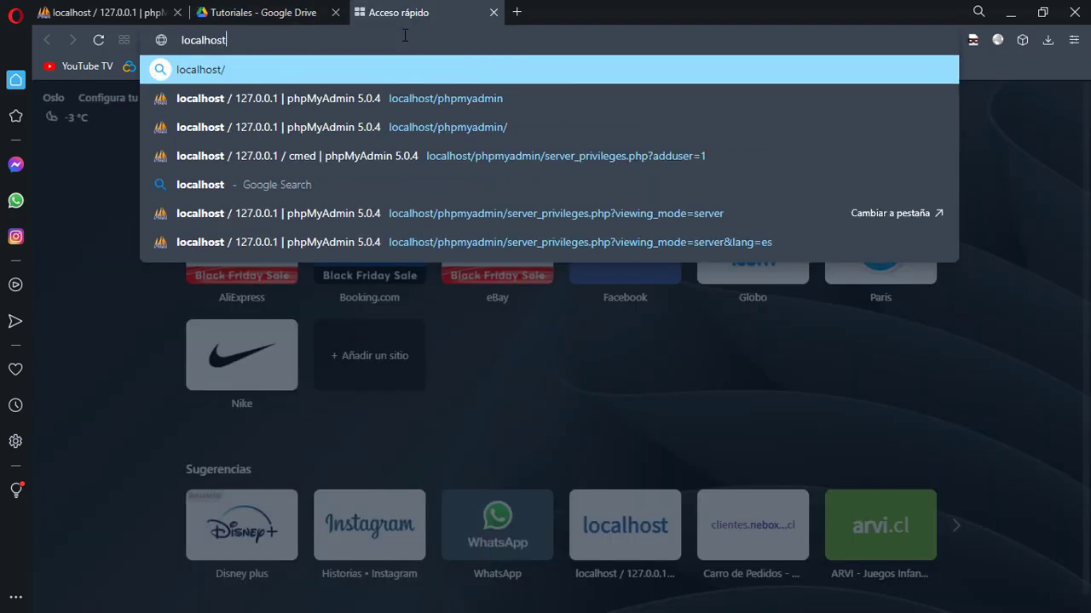
key("Return")
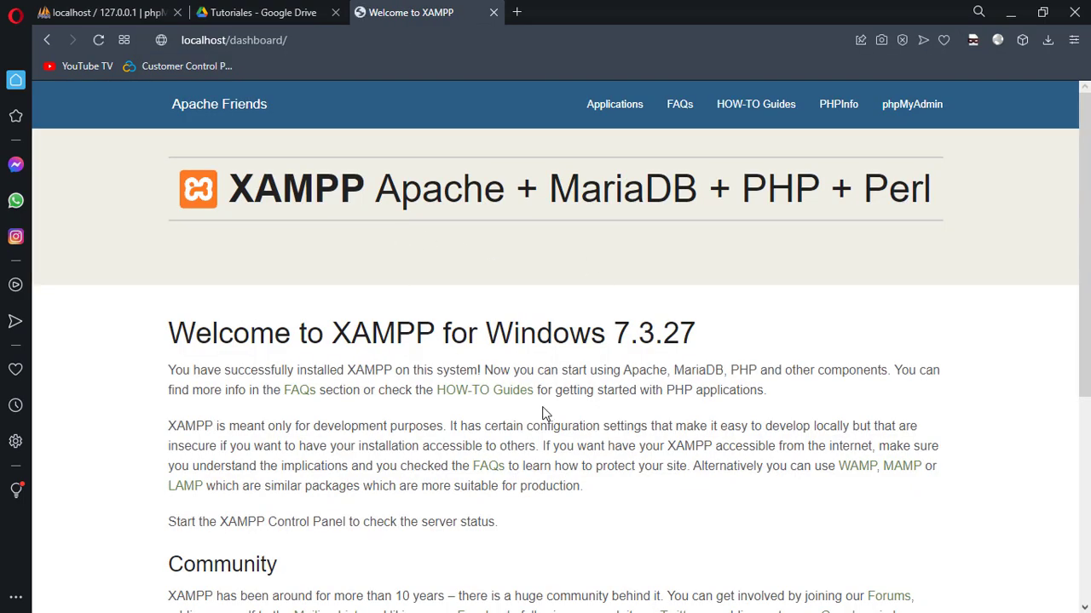
Highlight Apache, MariaDB and PHP + Perl in the XAMPP welcome page title
scroll(545, 414, "down", 4)
scroll(545, 413, "up", 5)
left_click_drag(550, 193, 819, 194)
left_click(678, 190)
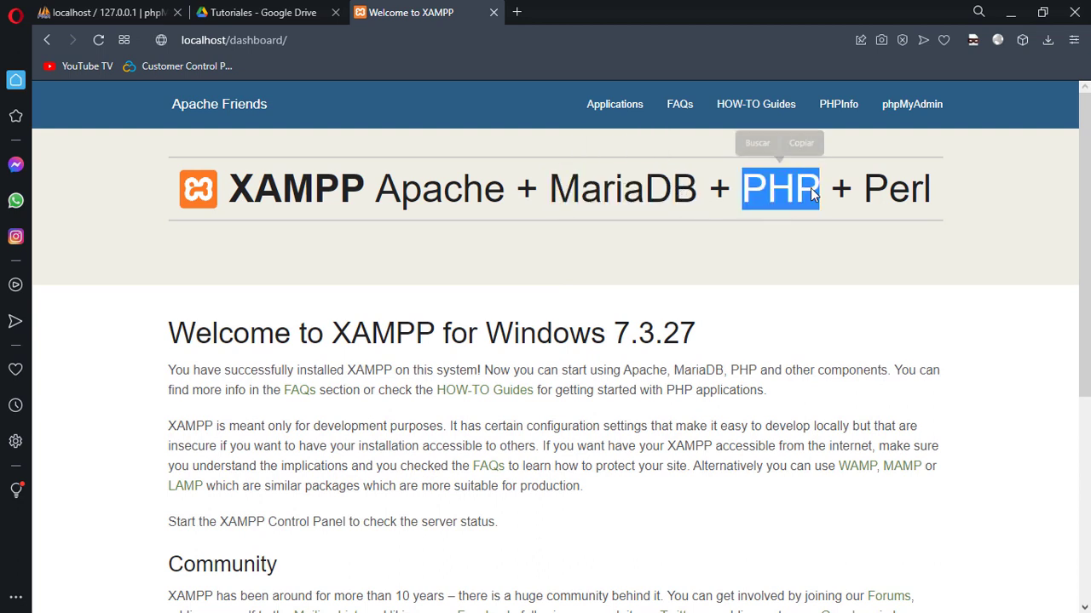
left_click(761, 200)
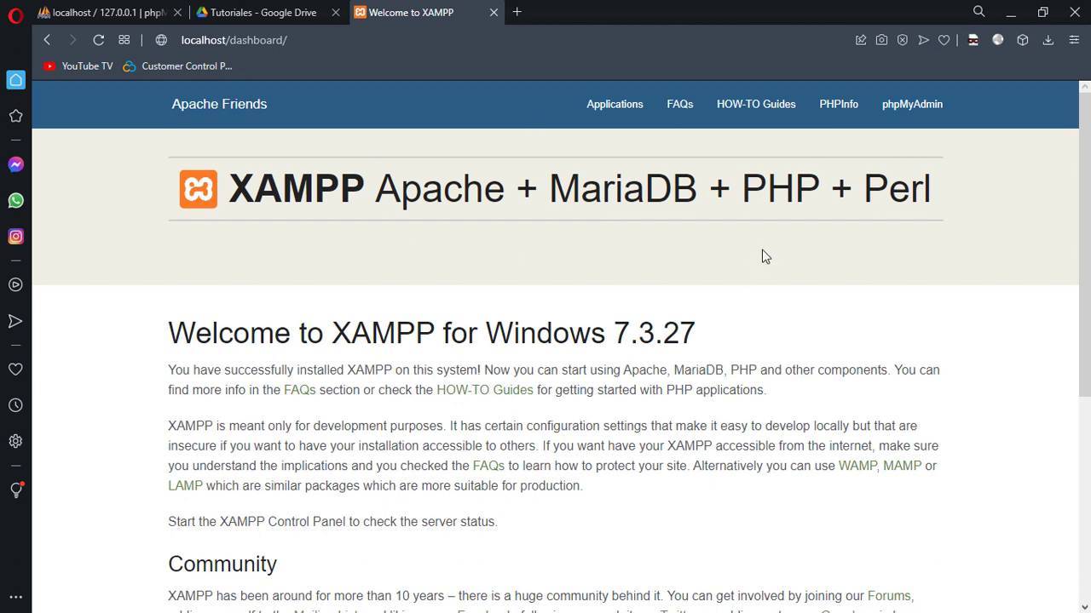
left_click_drag(549, 189, 697, 191)
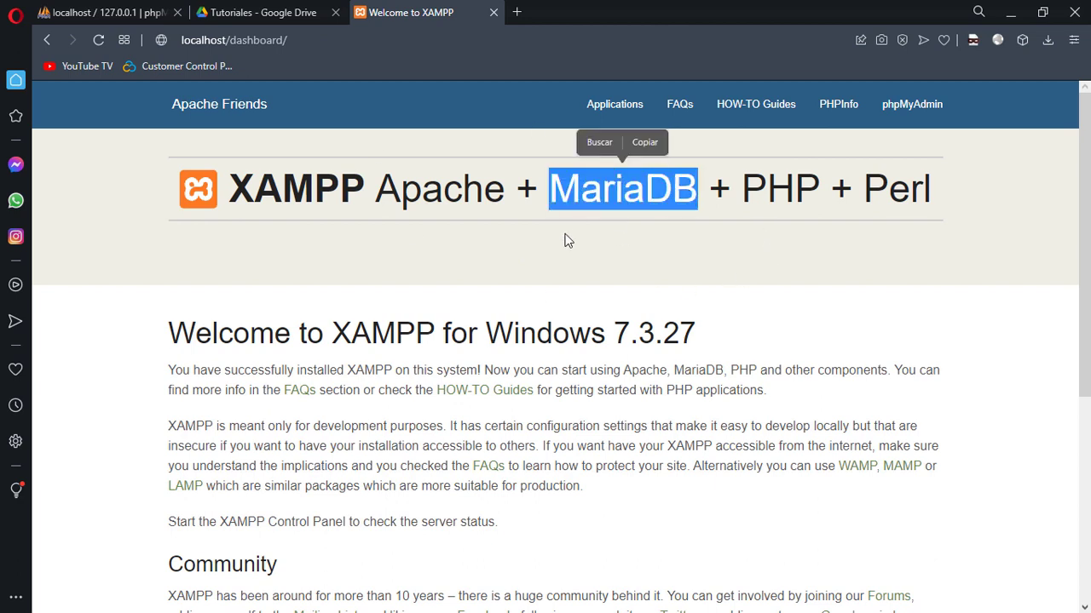
left_click(467, 200)
left_click_drag(505, 191, 374, 185)
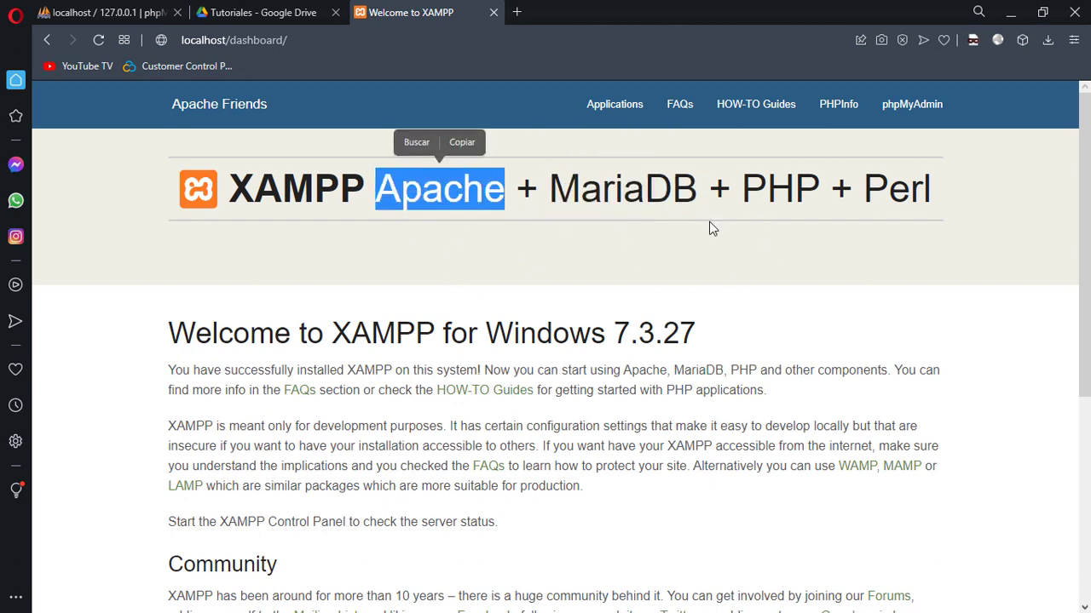
left_click_drag(745, 196, 930, 196)
left_click(632, 219)
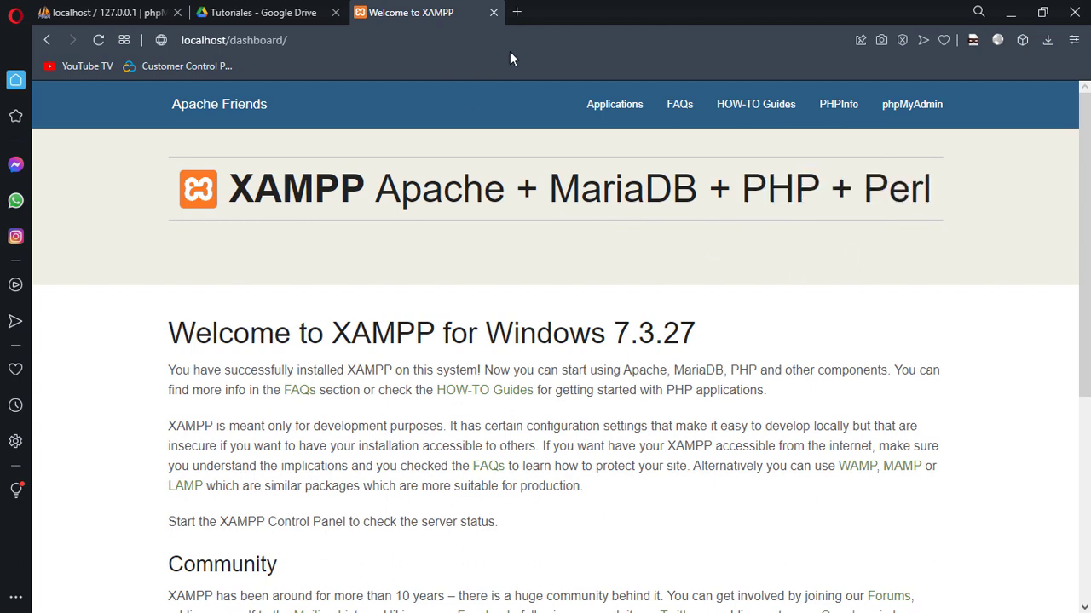
Replace 'dashboard' in the localhost address with 'phpmyadmin'
left_click(519, 39)
key("ctrl+a")
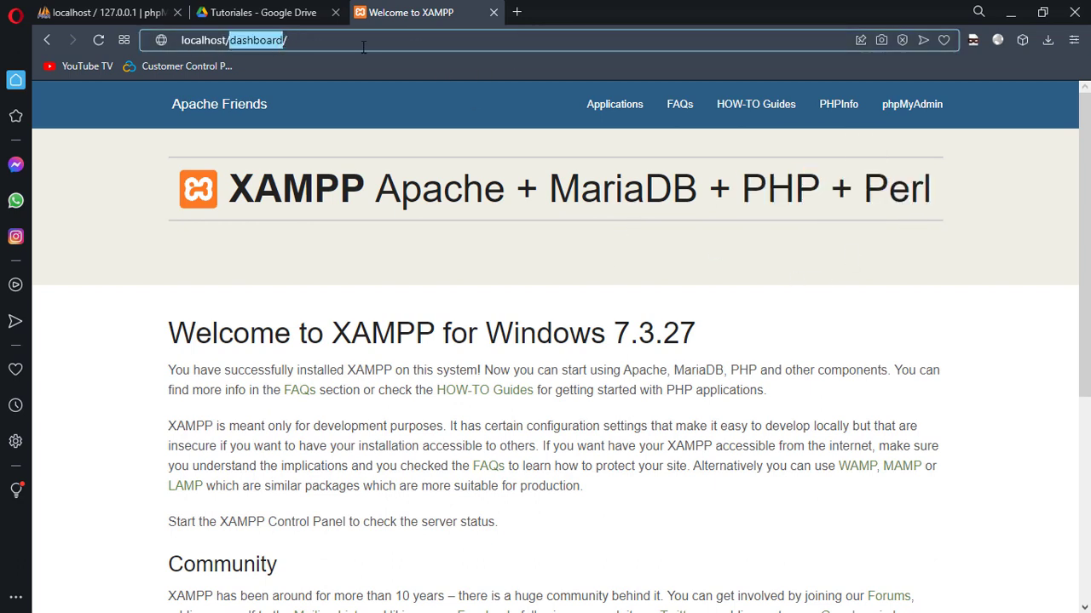
left_click(254, 40)
double_click(254, 40)
type("my")
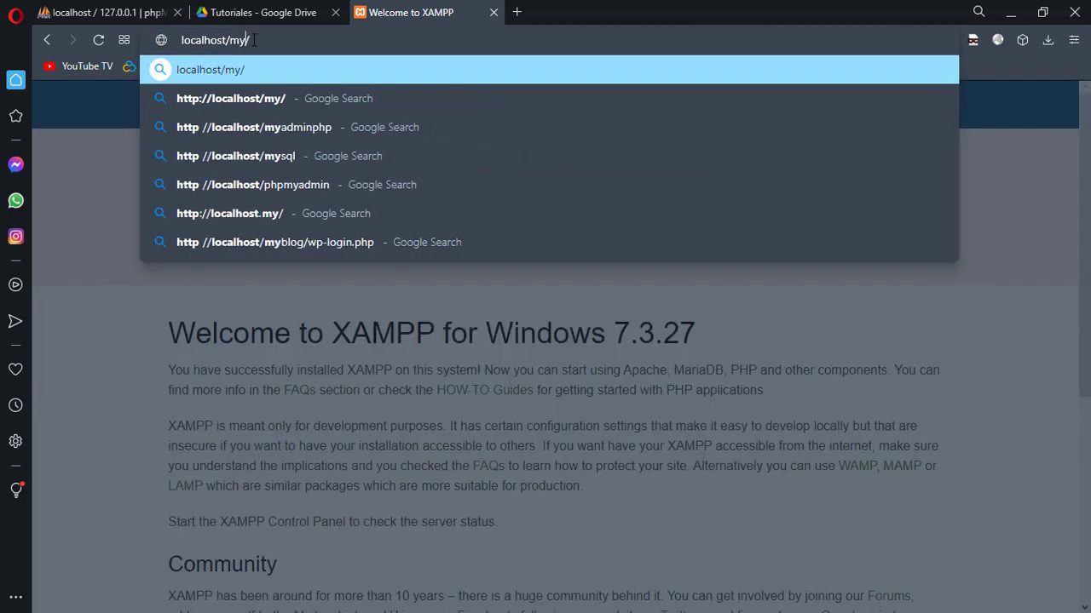
key("BackSpace")
key("BackSpace")
type("php")
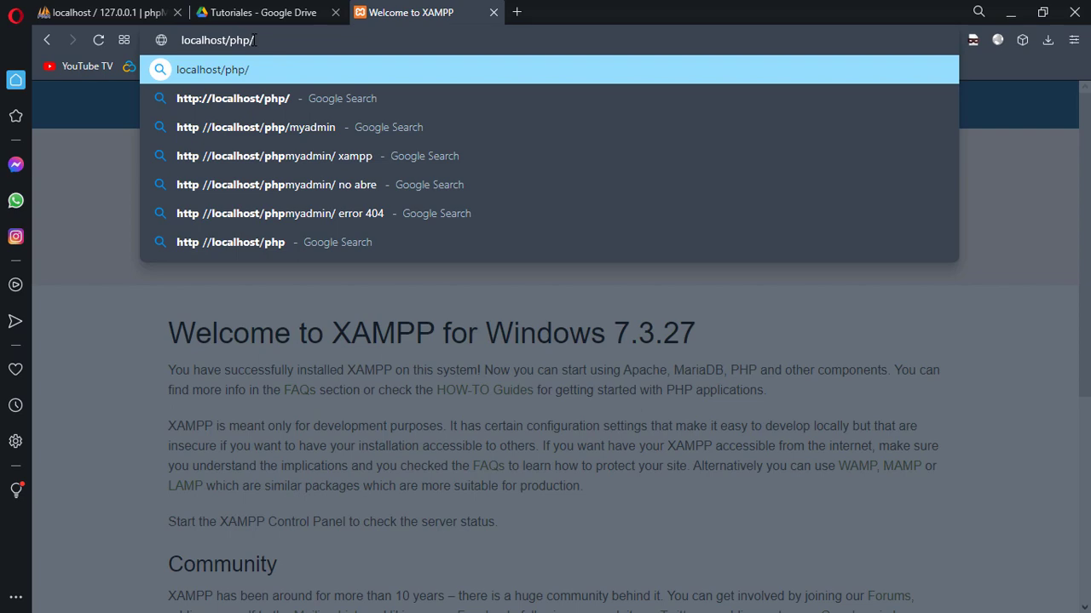
type("myadmin")
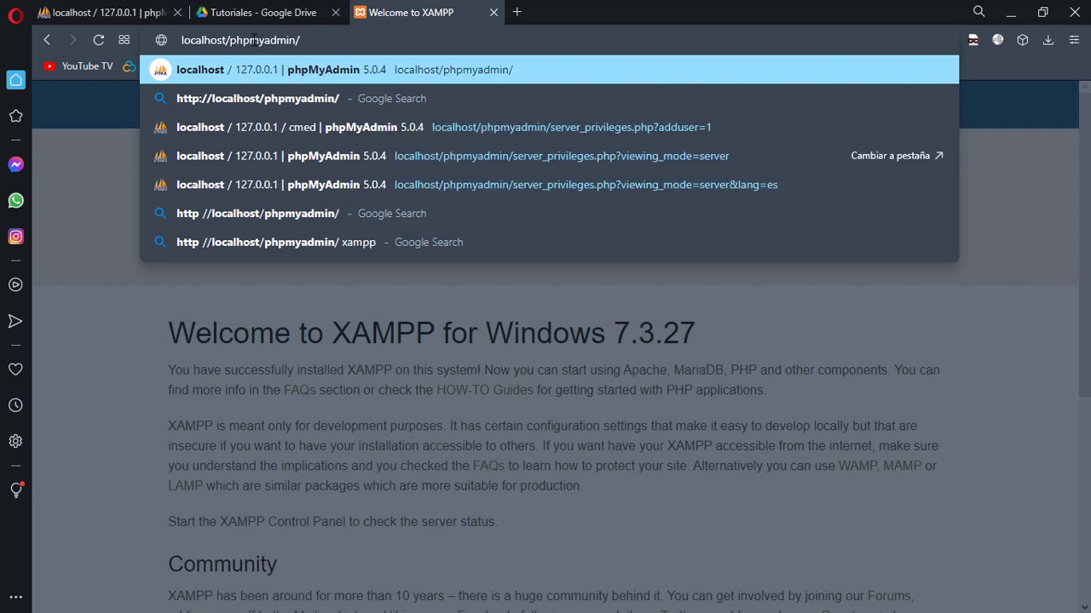
Load localhost/phpmyadmin and open the 'Cuentas de usuarios' overview of six accounts
key("Return")
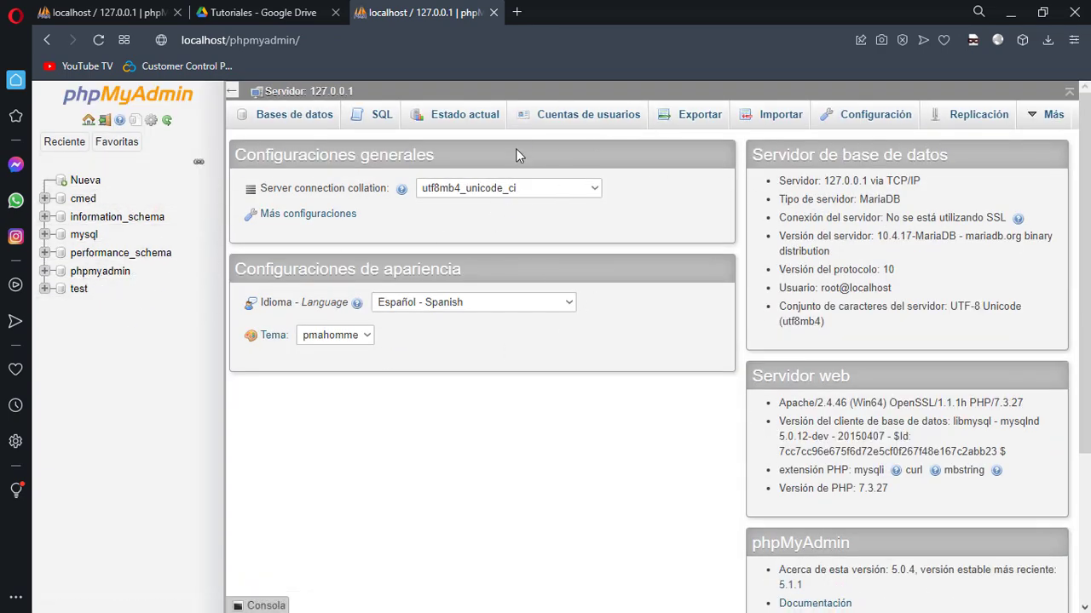
left_click(588, 120)
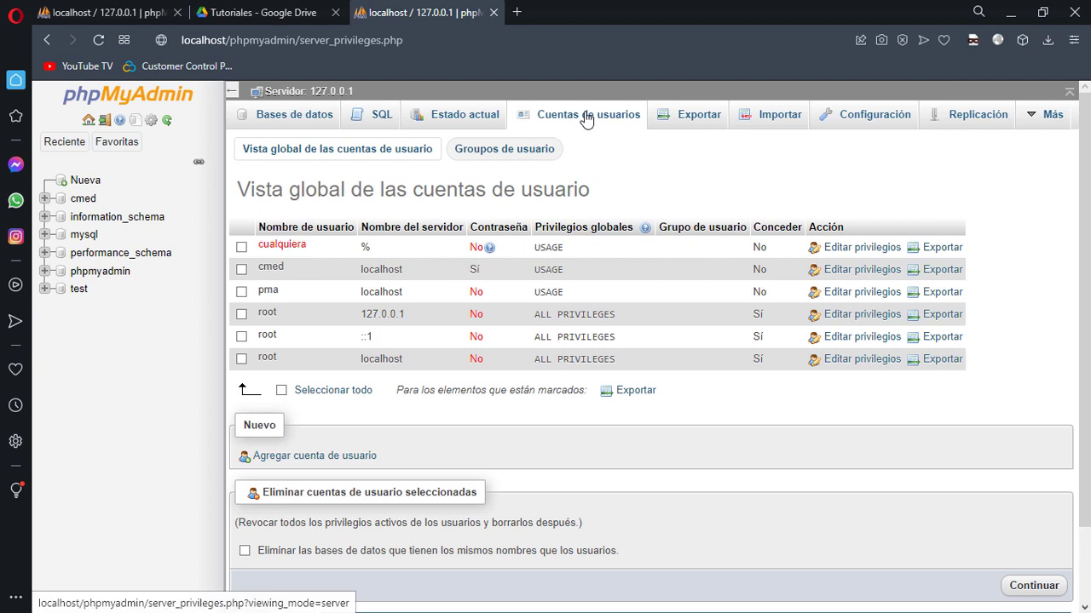
Start a new user account named test, restricted to the Local host
left_click(295, 459)
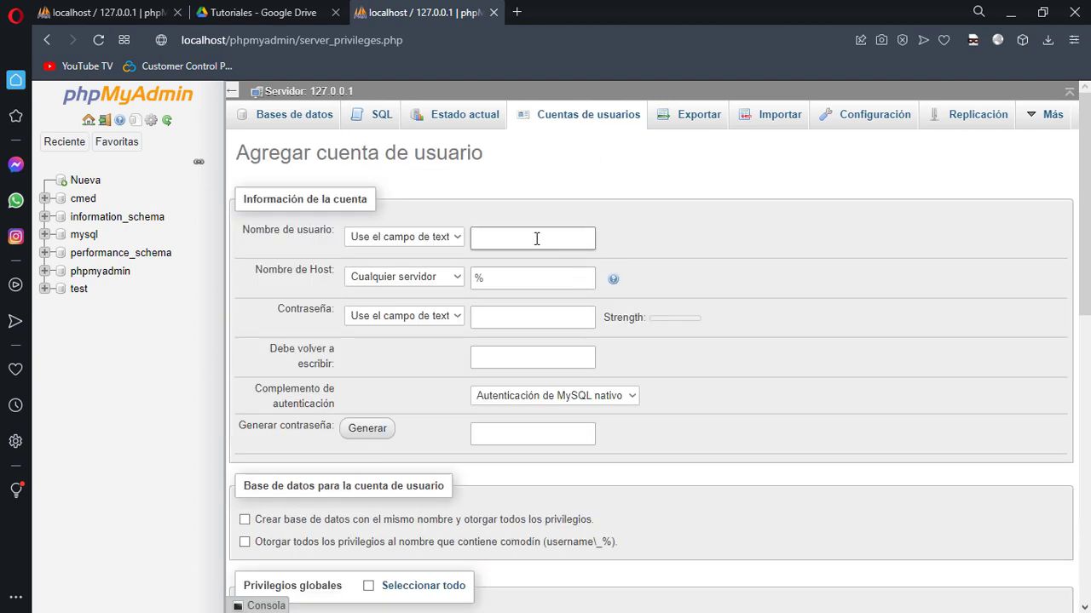
type("test")
key("ctrl+a")
key("BackSpace")
type("test")
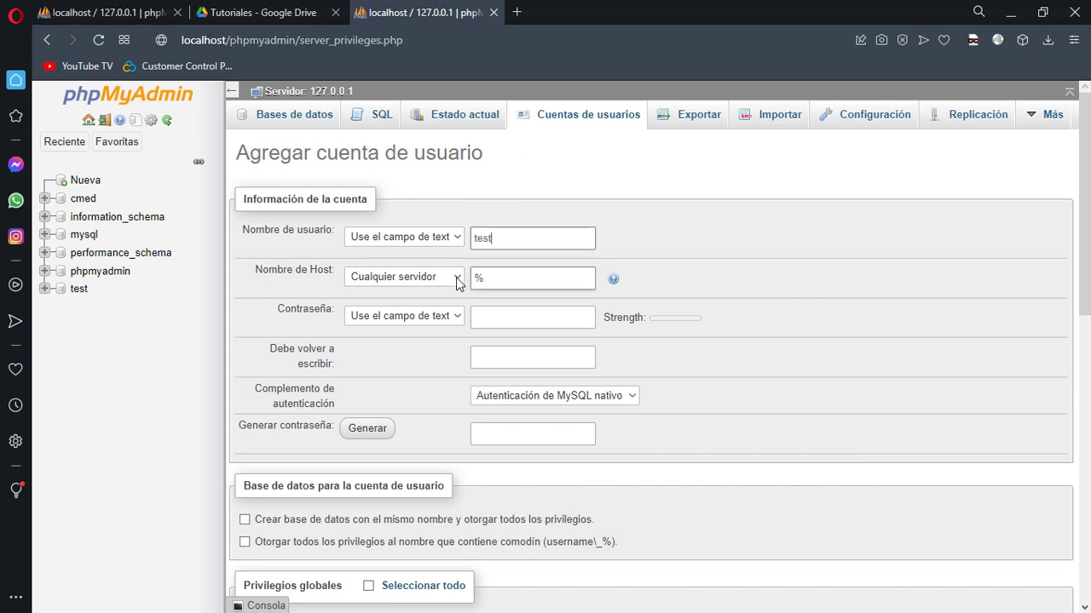
left_click(455, 277)
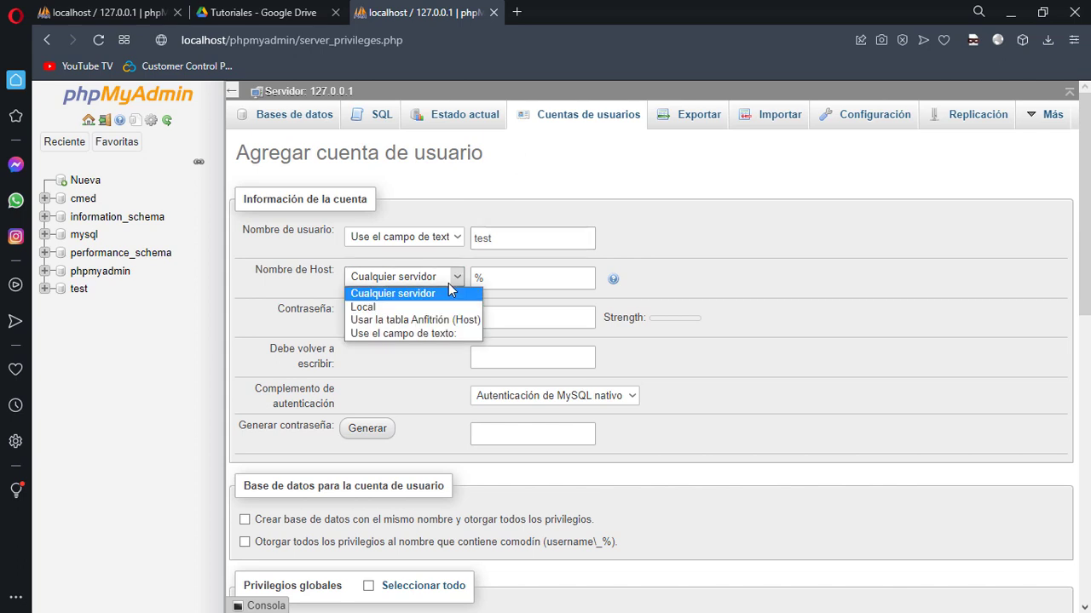
left_click(403, 309)
left_click_drag(530, 275, 452, 275)
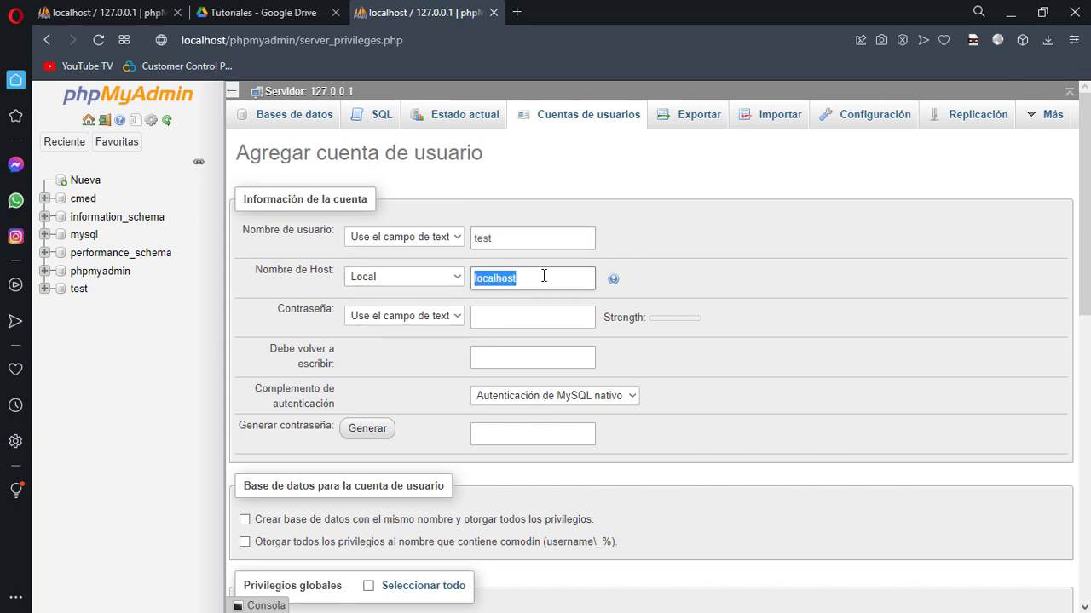
Enter and confirm the account password, keeping native MySQL authentication
left_click(511, 324)
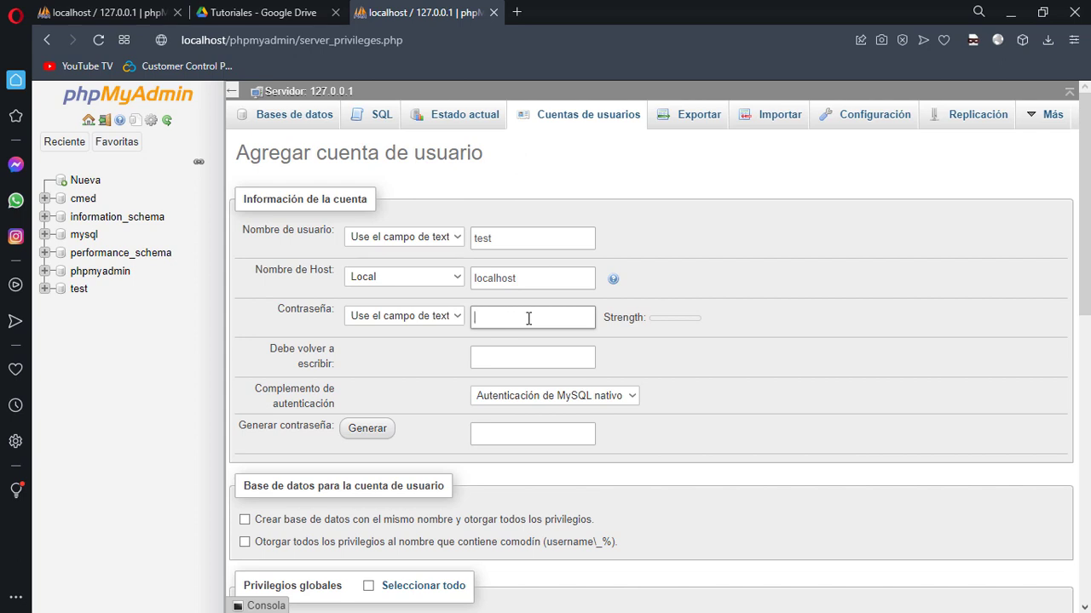
type("test")
double_click(518, 238)
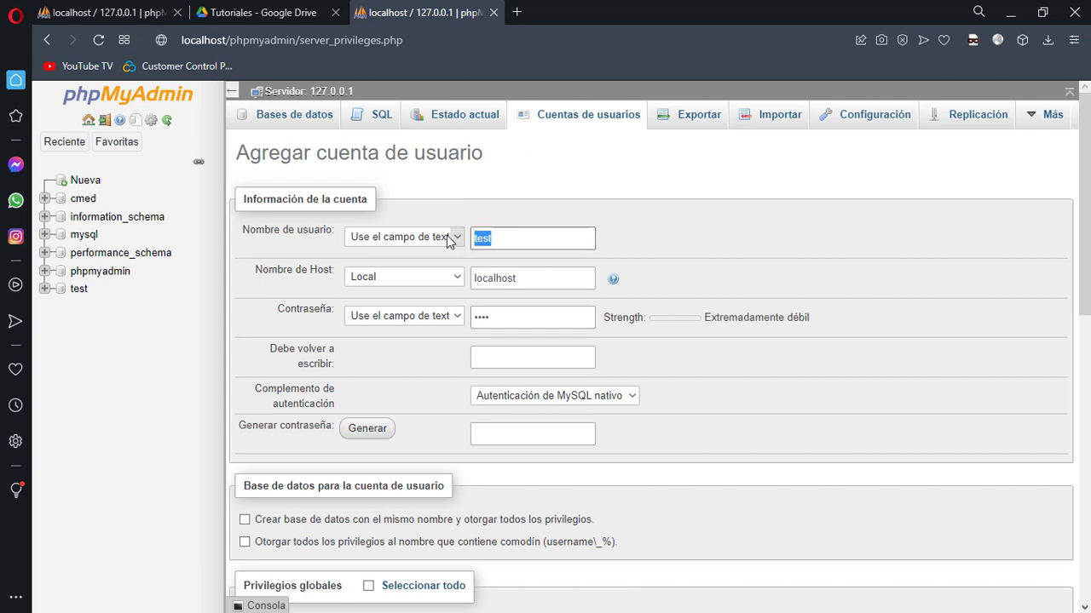
double_click(560, 316)
left_click(482, 356)
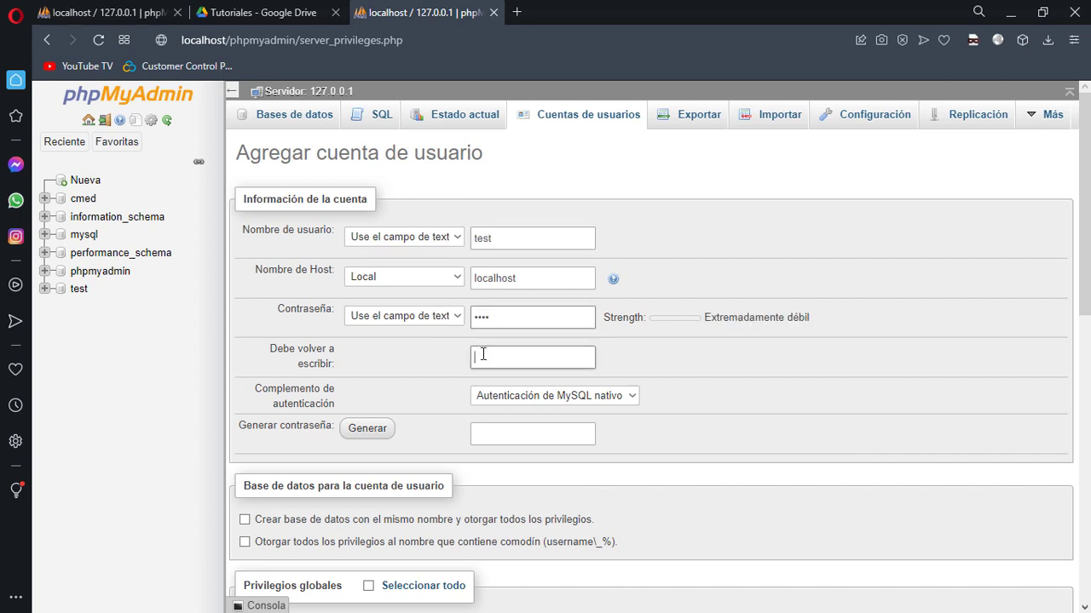
type("test")
left_click(608, 395)
left_click(528, 407)
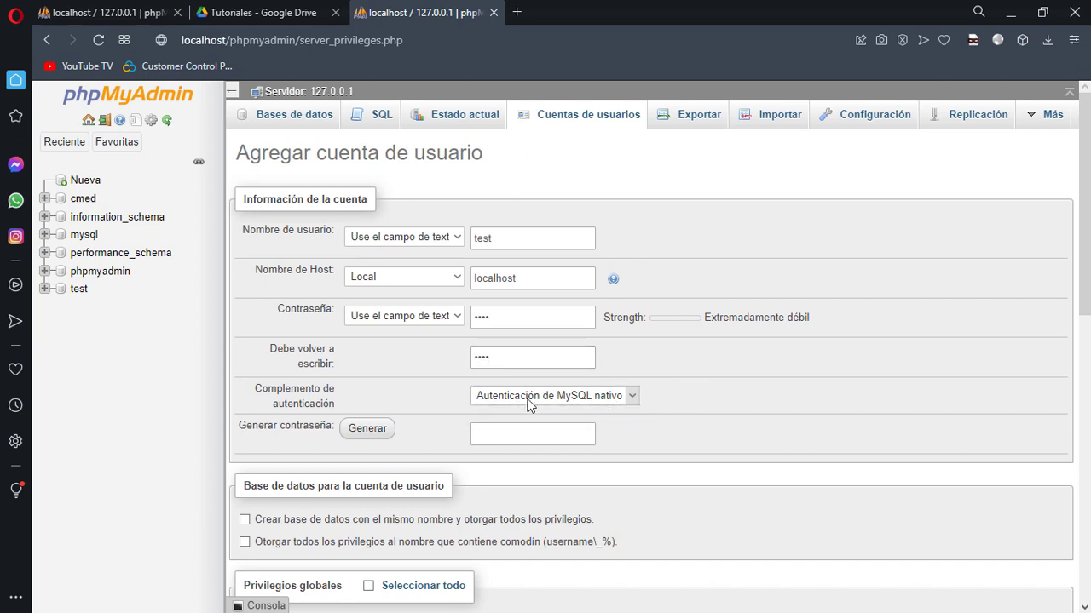
Tick 'Crear base de datos con el mismo nombre' to grant all privileges on it
scroll(452, 469, "down", 1)
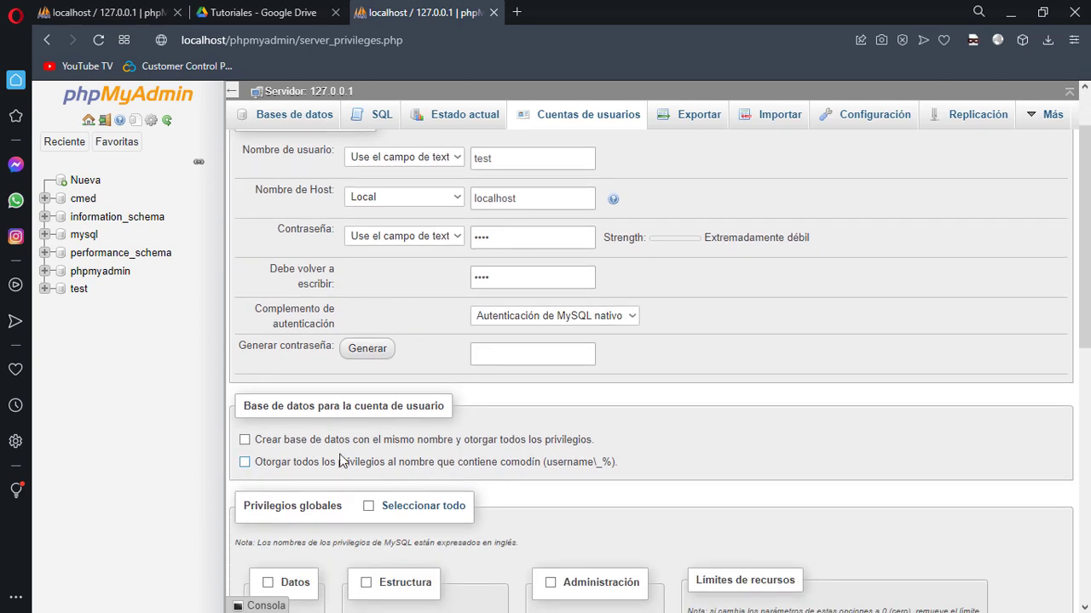
left_click(245, 441)
scroll(810, 440, "down", 4)
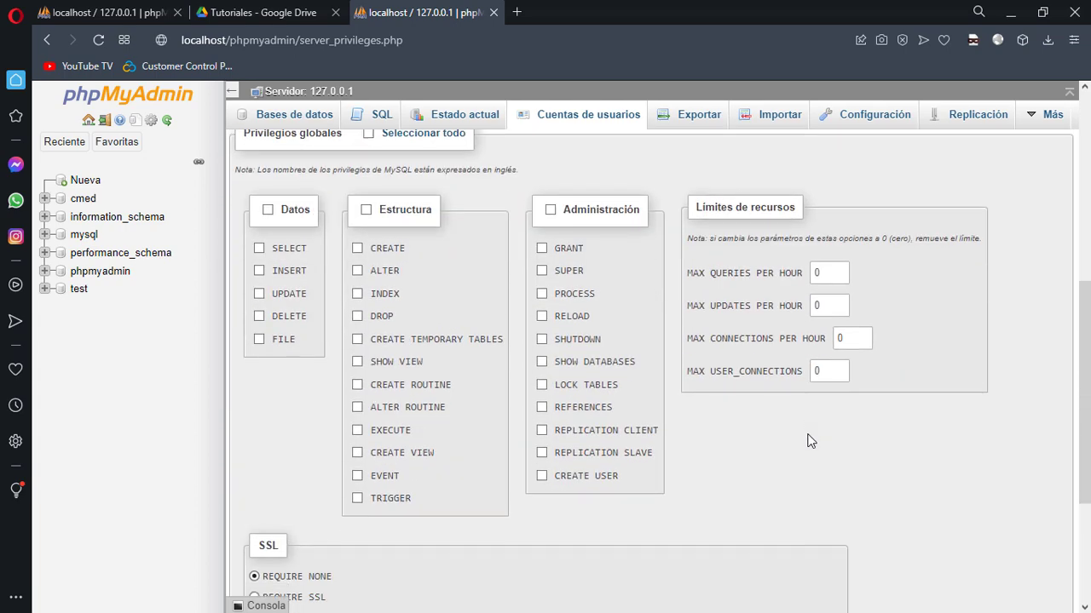
scroll(809, 440, "down", 3)
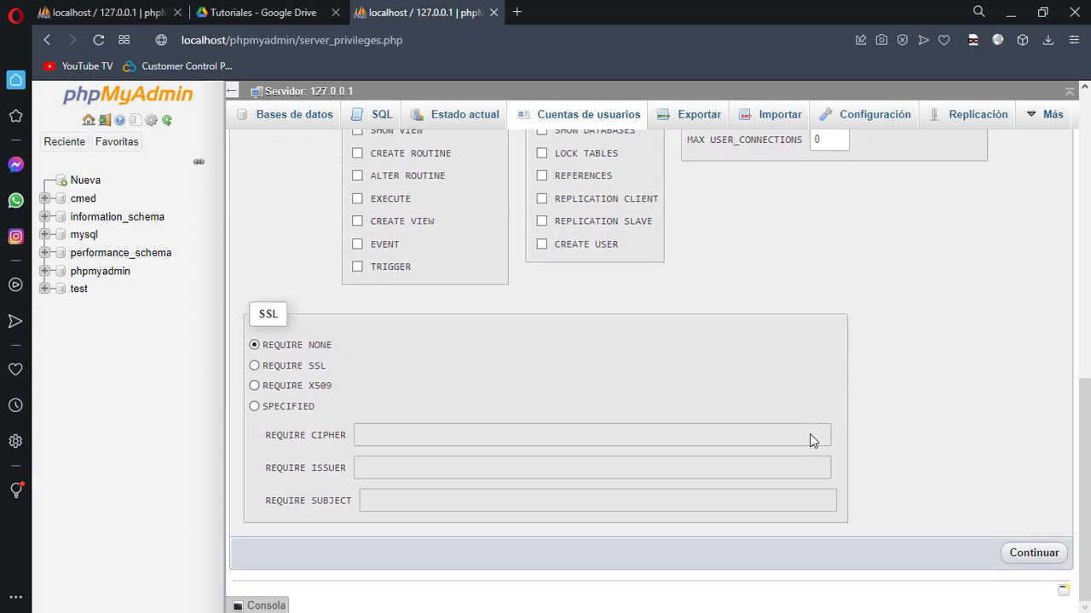
Submit the new 'test' user account and review the generated SQL statement and success message
left_click(1035, 557)
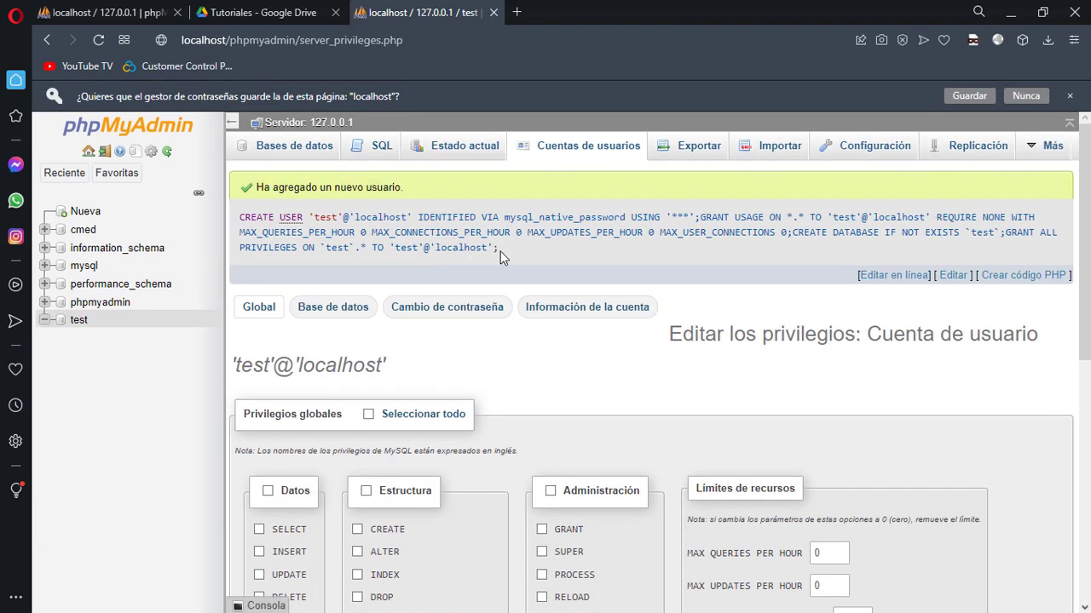
left_click_drag(500, 251, 233, 204)
left_click(498, 249)
left_click_drag(498, 249, 238, 197)
left_click(497, 204)
Open the 'test' database, confirm it has no tables yet, and minimize Opera
left_click(79, 323)
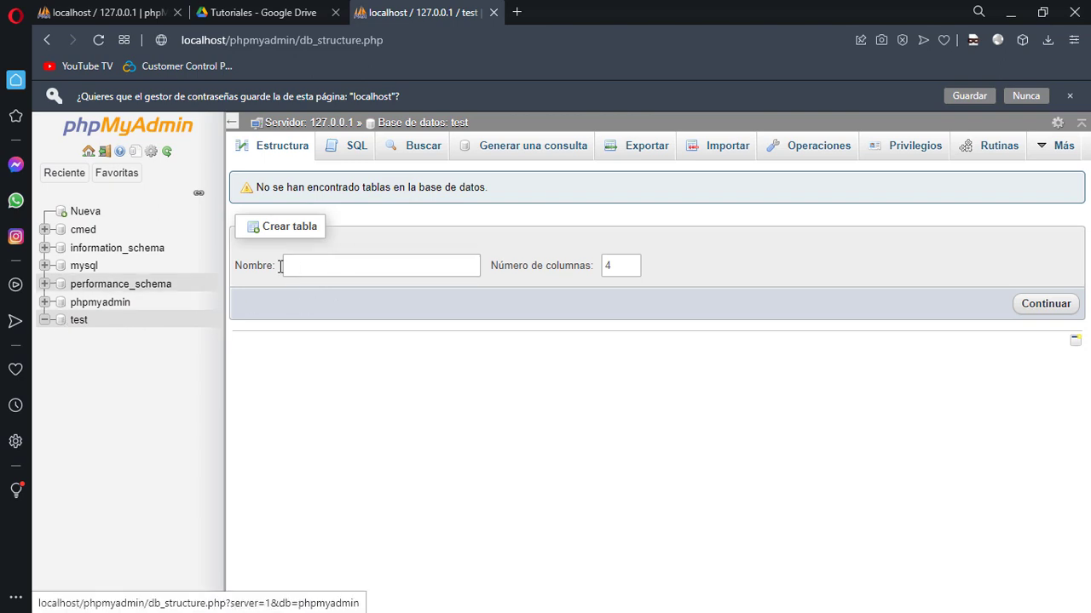
left_click(345, 266)
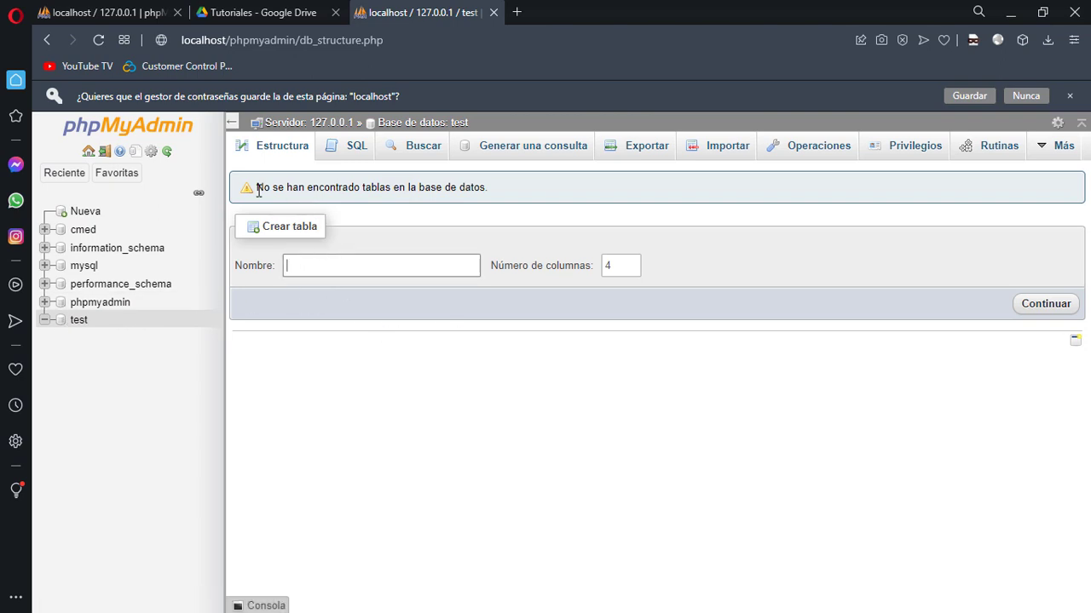
left_click_drag(258, 189, 241, 156)
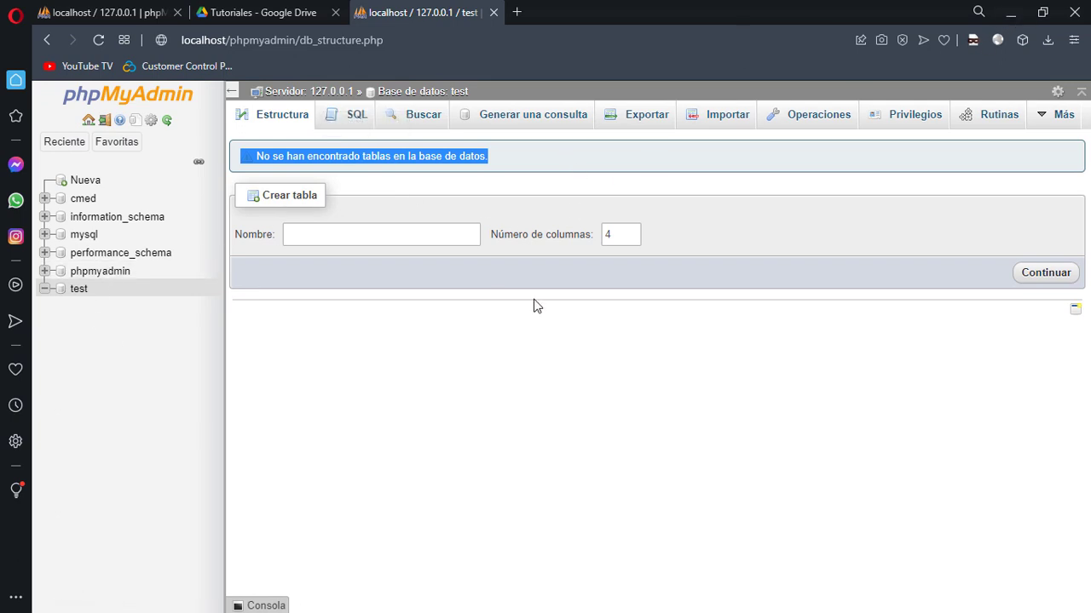
left_click(1010, 18)
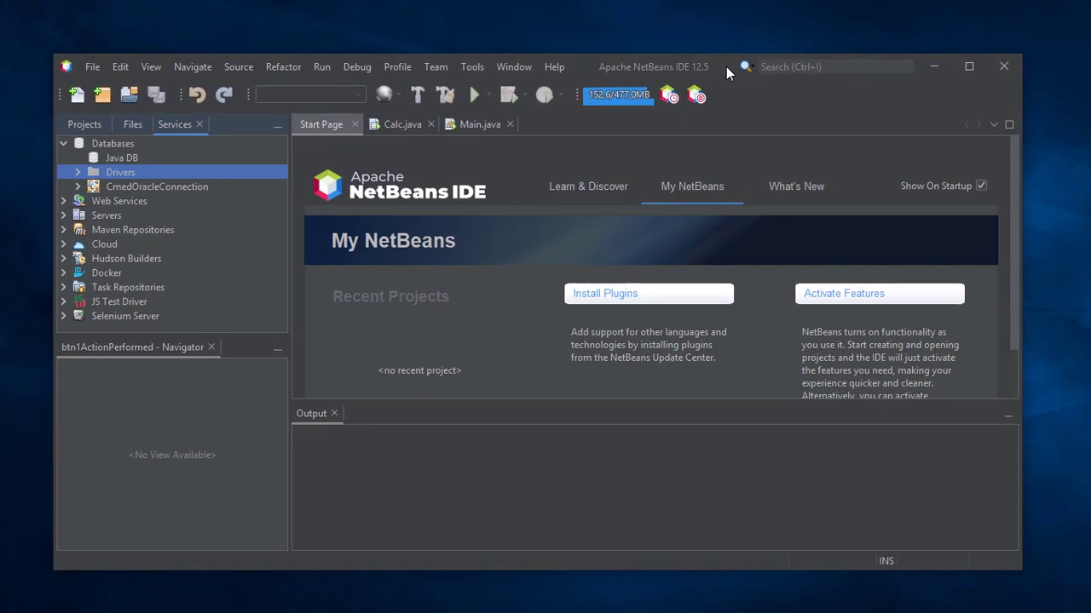
Maximize NetBeans and expand the CMed_Bustos-Venegas packages to select LoginForm.java
double_click(726, 65)
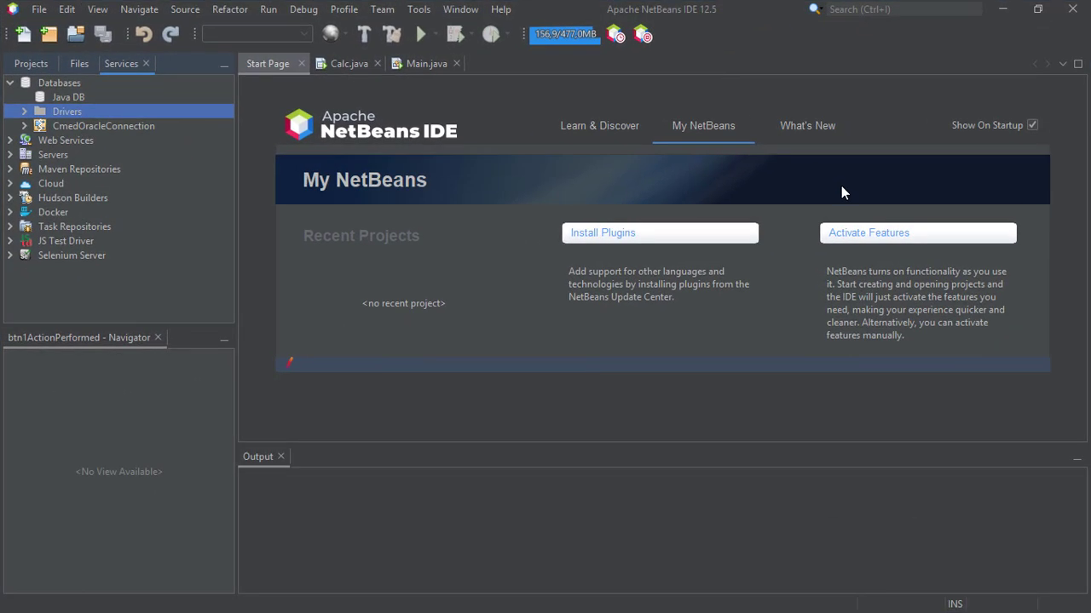
left_click(29, 63)
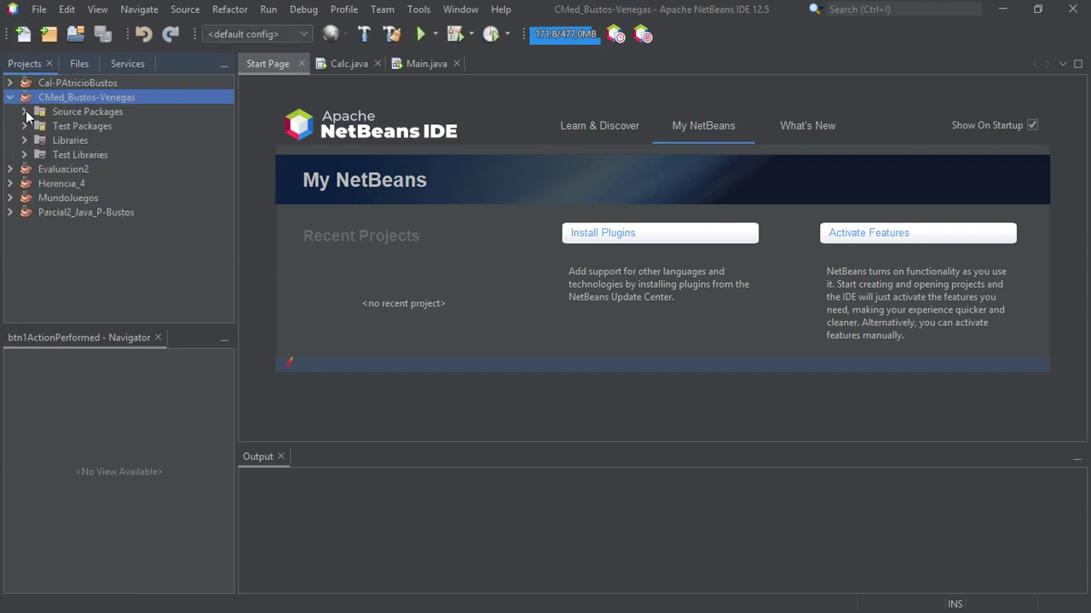
left_click(25, 112)
left_click(39, 126)
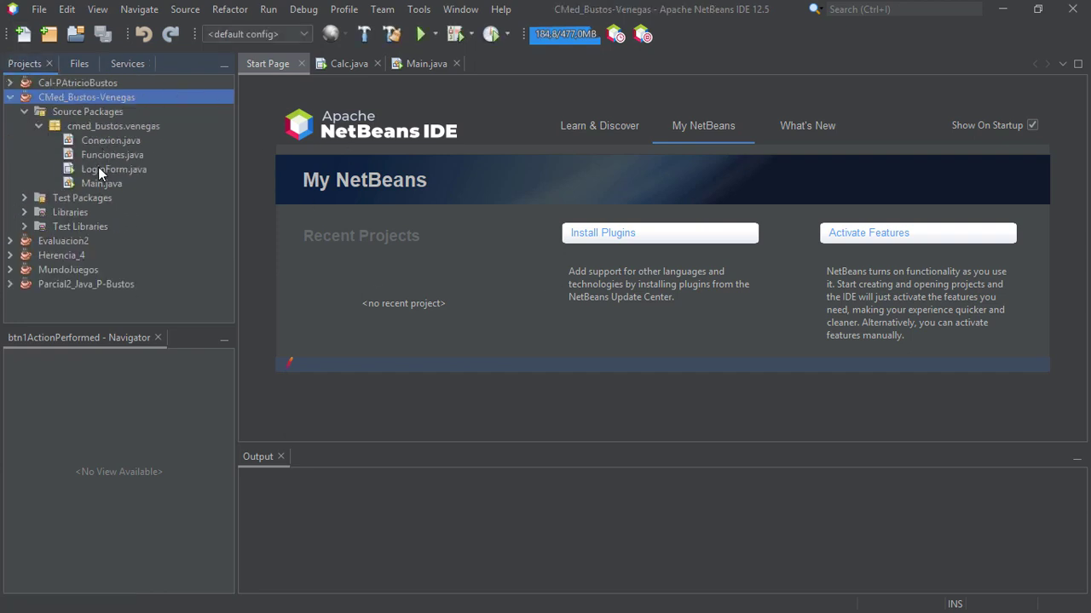
left_click(98, 167)
Close Calc.java, the start page and Main.java, then open LoginForm.java in the form designer
left_click(351, 63)
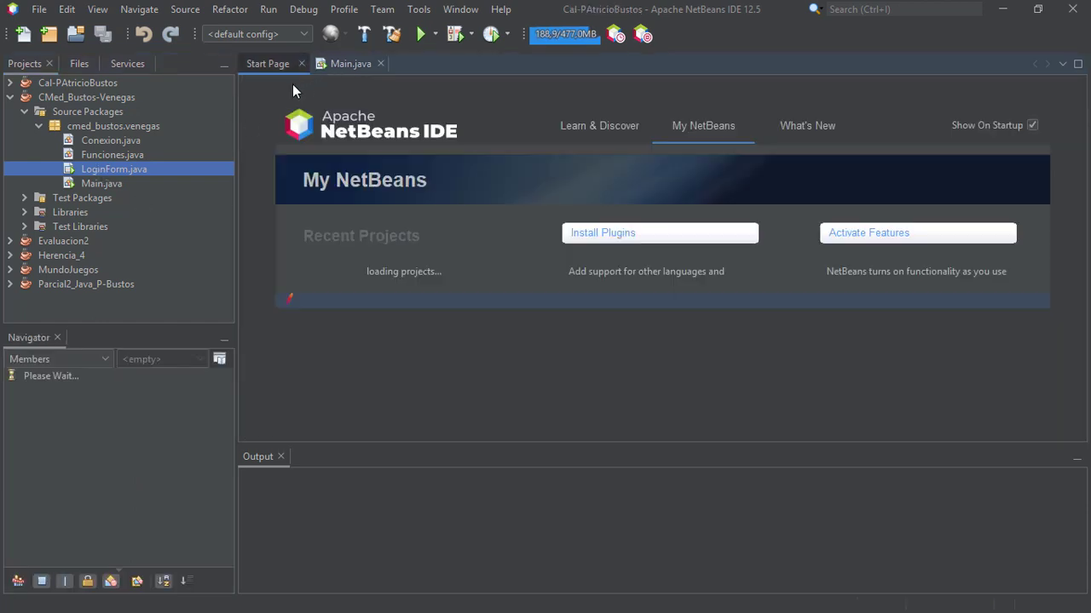
left_click(301, 63)
left_click(309, 63)
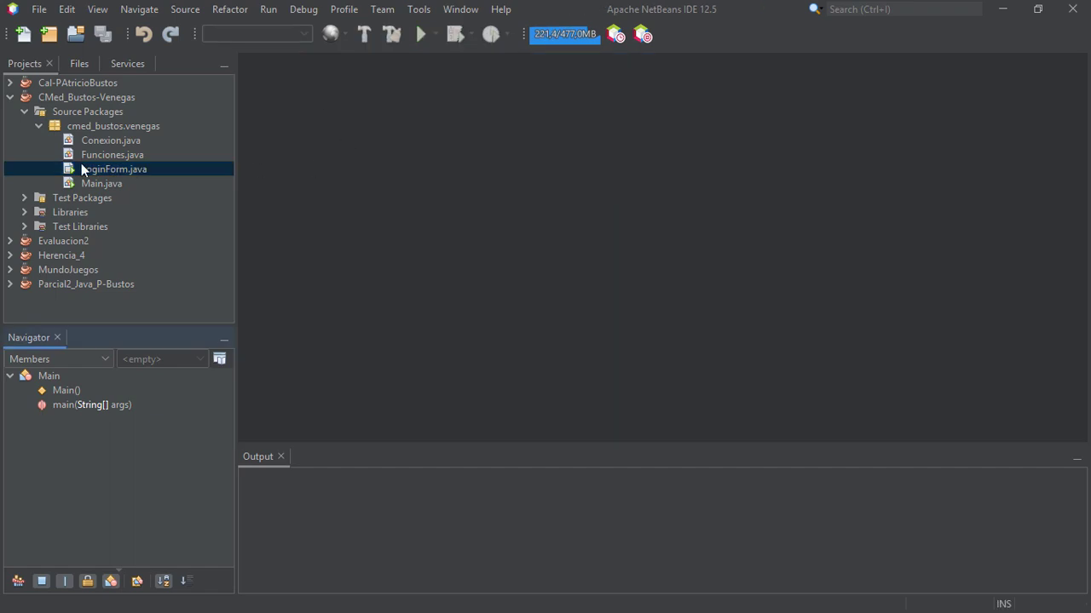
double_click(92, 169)
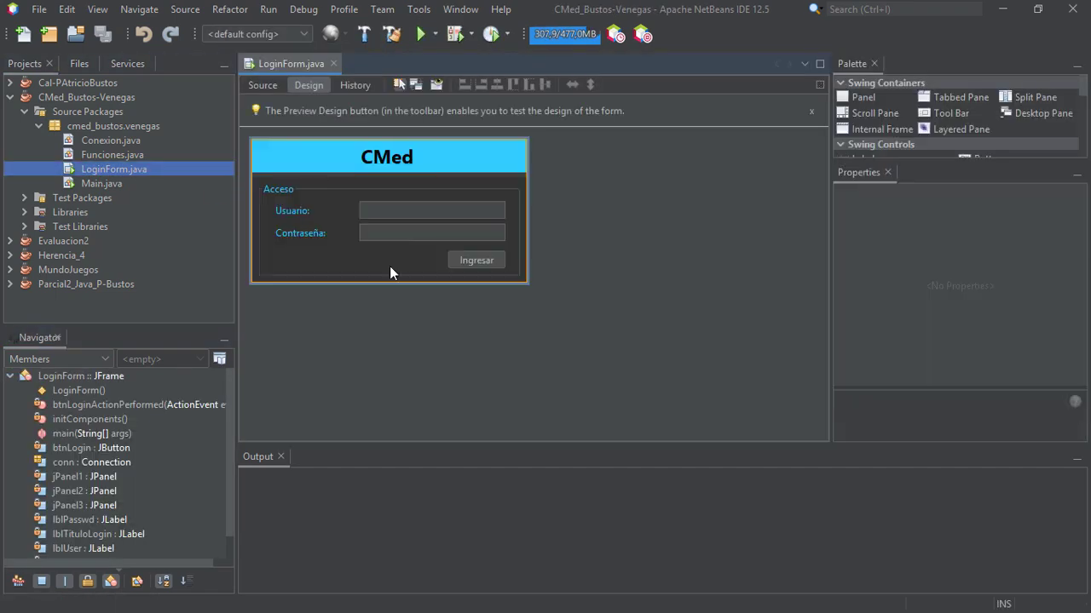
Inspect the form's Usuario and Contraseña fields, then return to the Services databases tree
left_click(401, 213)
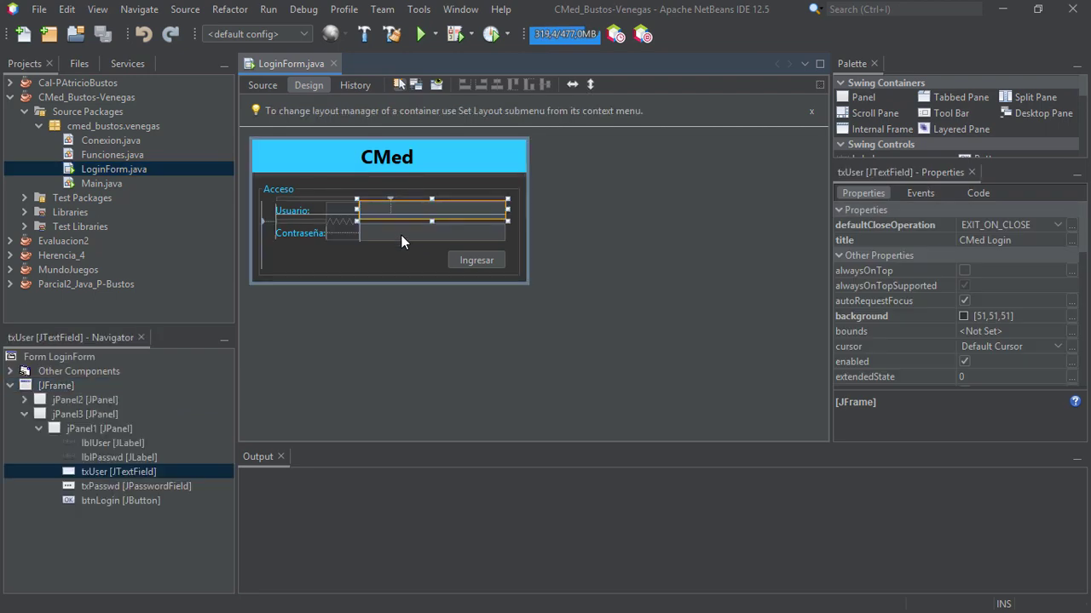
left_click(400, 233)
left_click(595, 149)
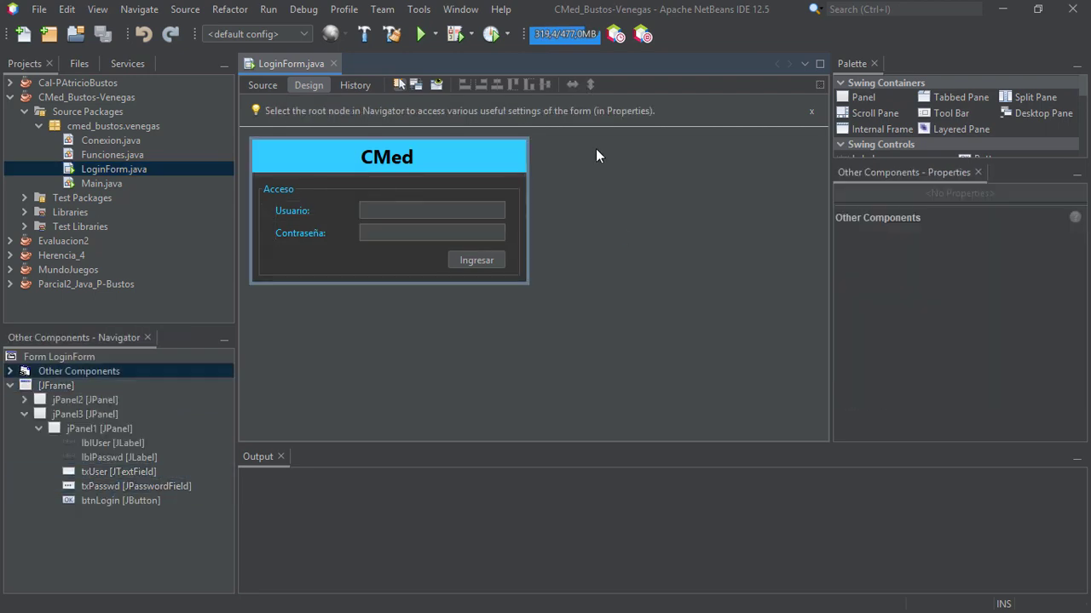
left_click(124, 61)
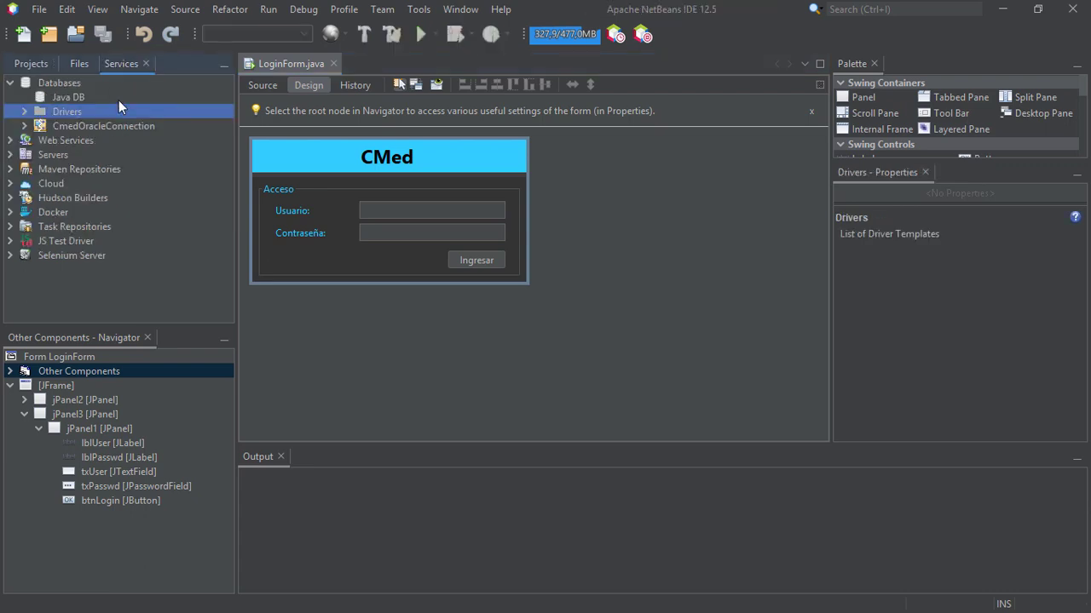
Open the Customize settings for the MySQL (Connector/J driver) and select its listed jar
left_click(25, 111)
left_click(79, 128)
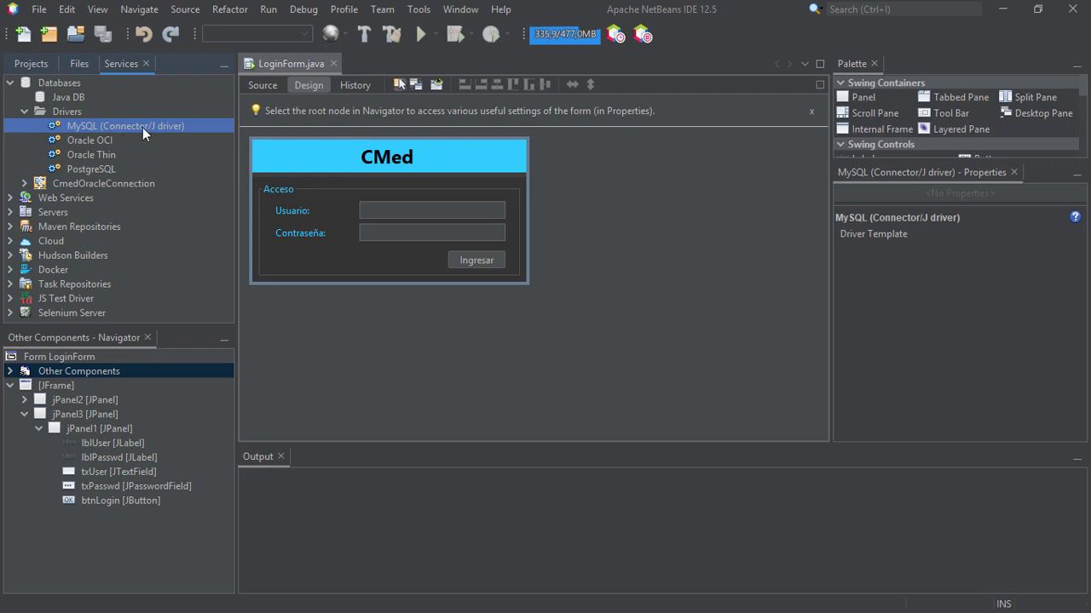
right_click(113, 124)
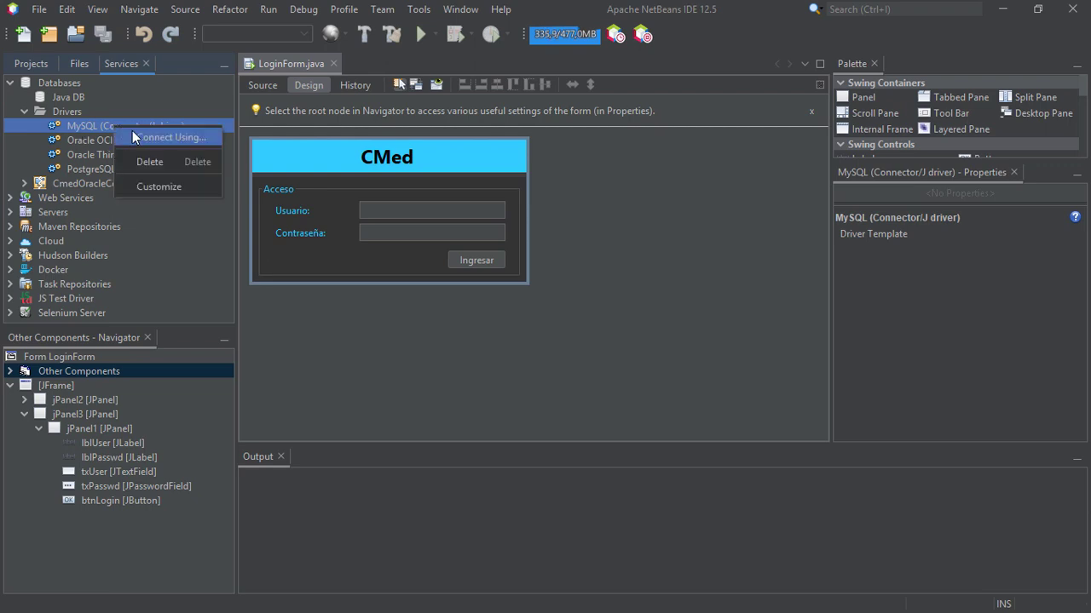
left_click(156, 186)
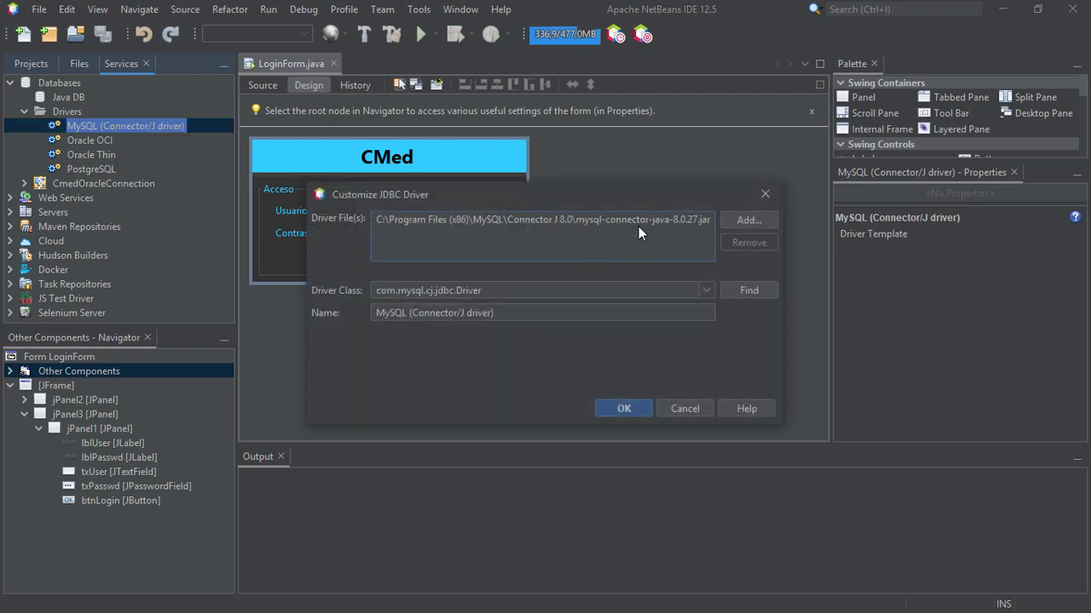
left_click(573, 221)
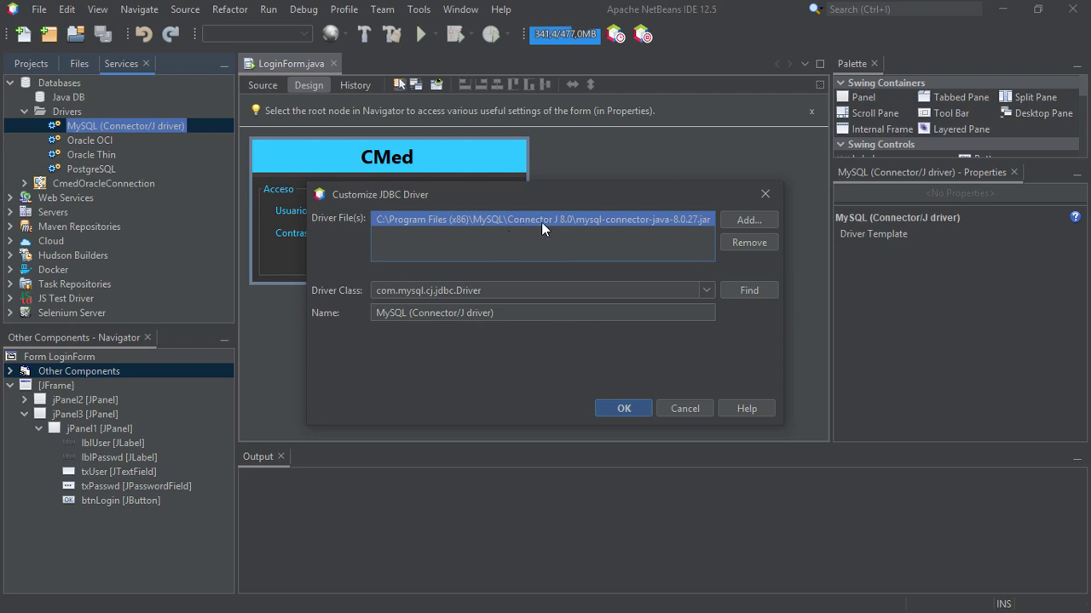
Browse to add mysql-connector-java-8.0.27, and check the jar's details in Google Drive's Tutoriales folder
left_click(742, 223)
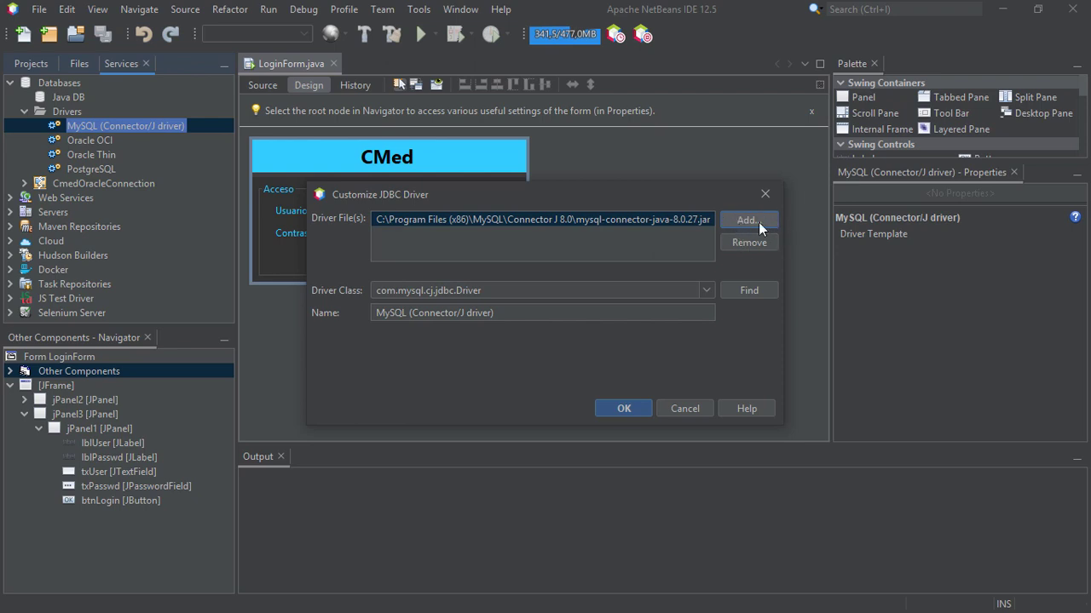
left_click(756, 223)
left_click_drag(719, 83, 533, 165)
left_click(502, 224)
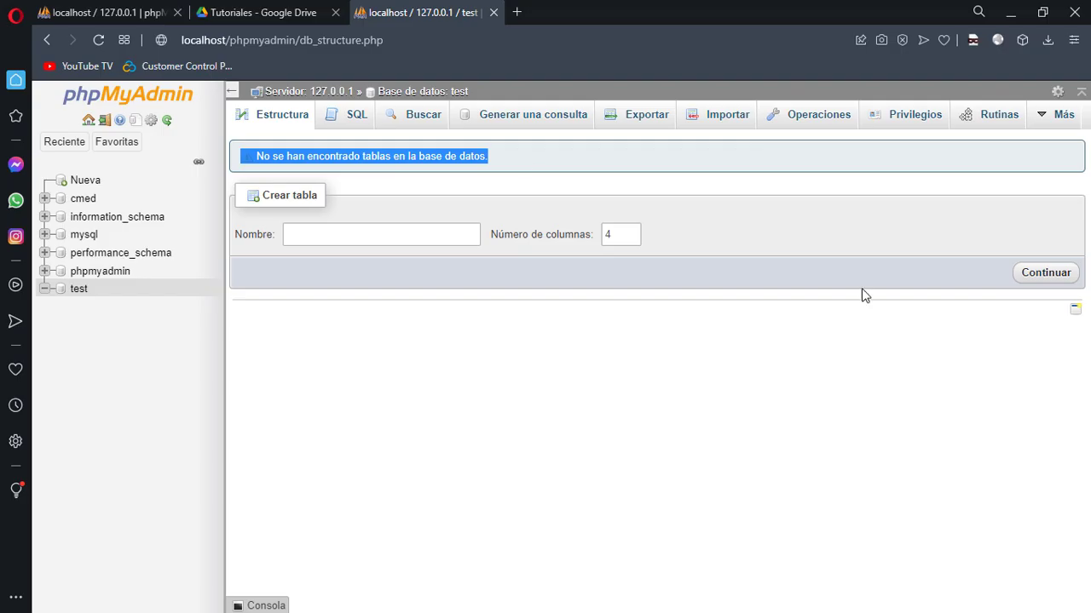
left_click(267, 12)
left_click(365, 344)
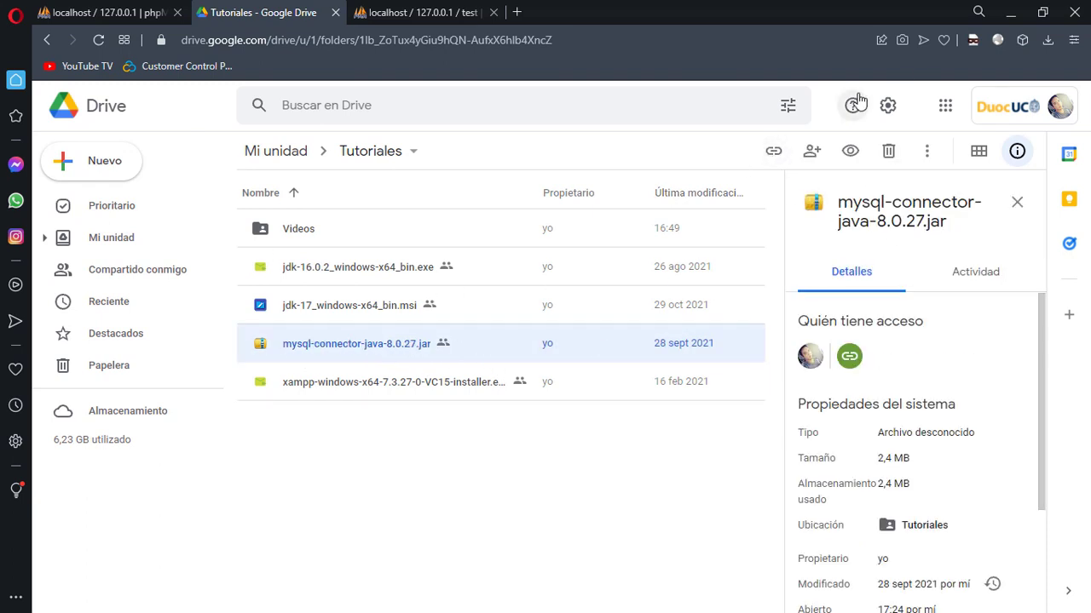
Choose mysql-connector-java-8.0.27 as the driver file and acknowledge it is already added
left_click(1010, 12)
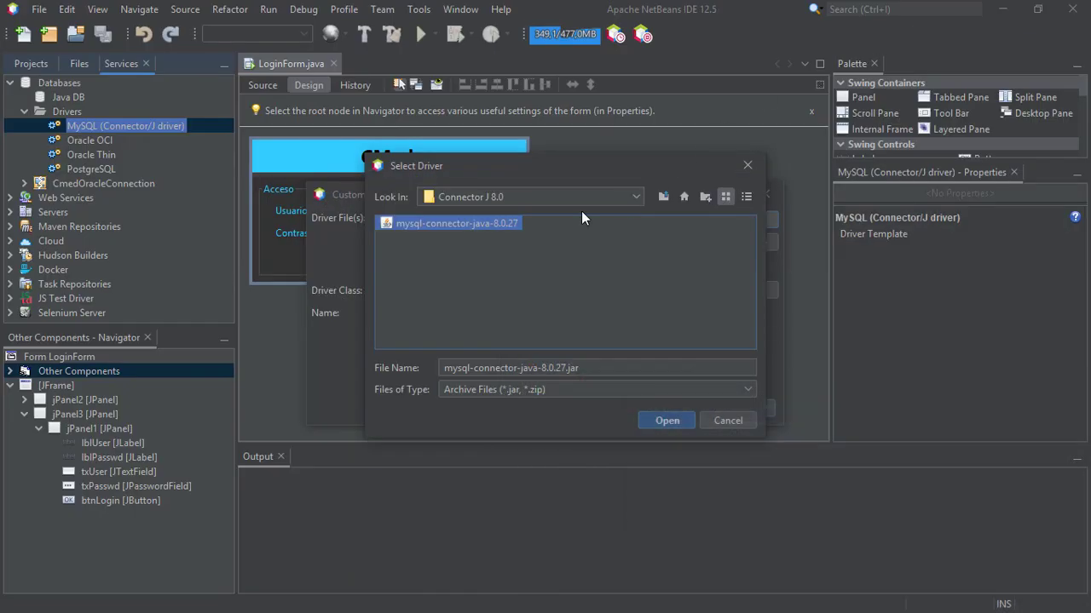
left_click(509, 225)
left_click(410, 280)
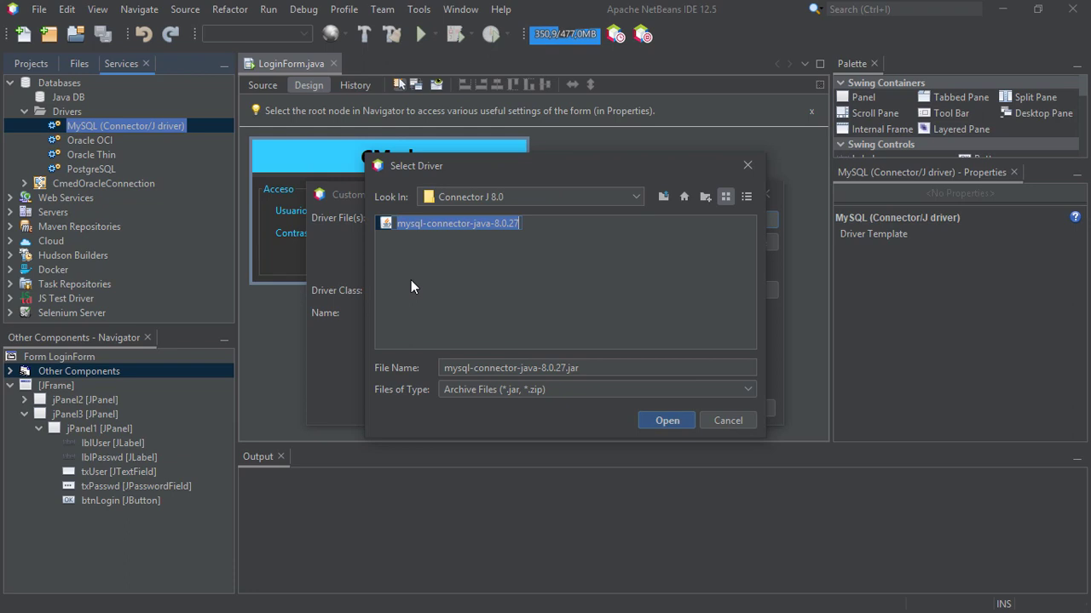
left_click(666, 421)
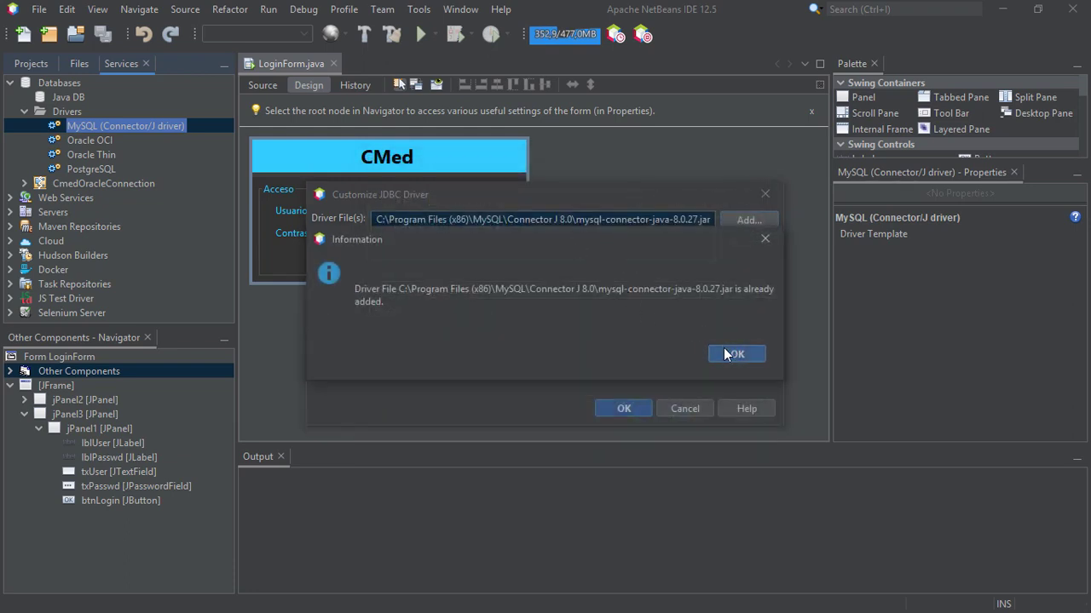
left_click(728, 354)
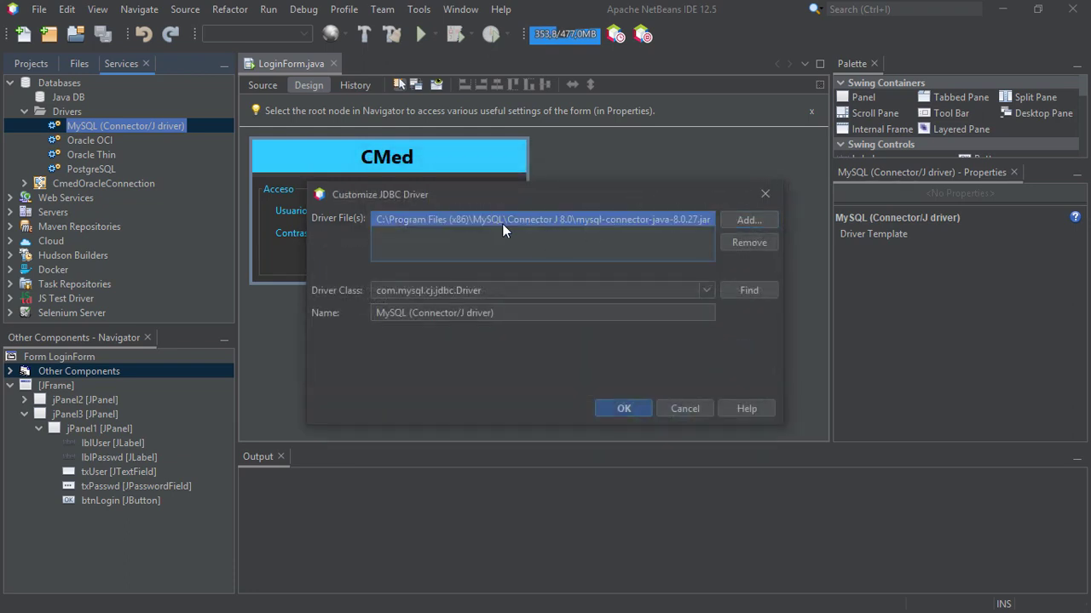